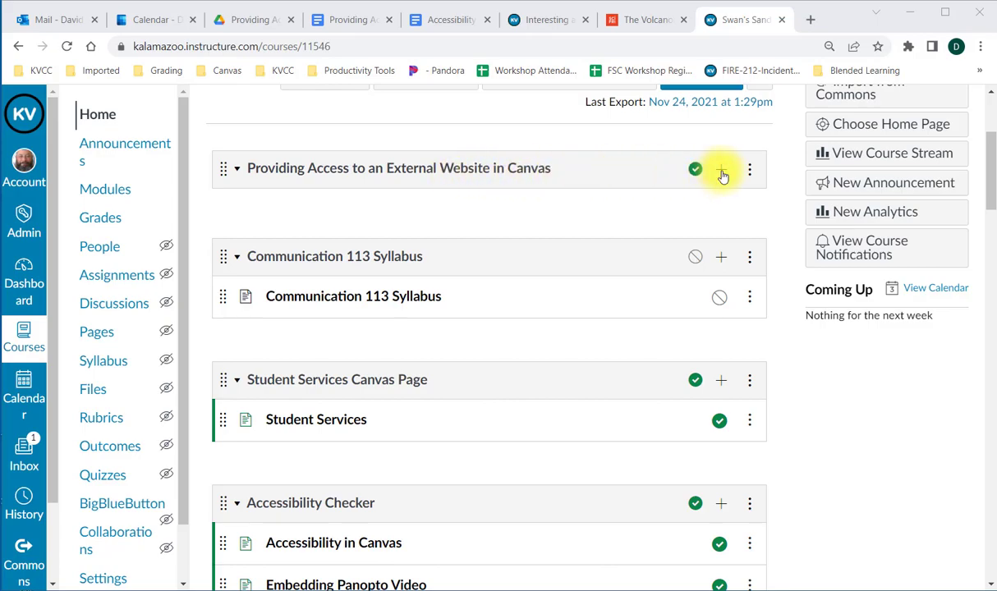
Start adding an External URL item to the "Providing Access to an External Website in Canvas" module.
click(721, 174)
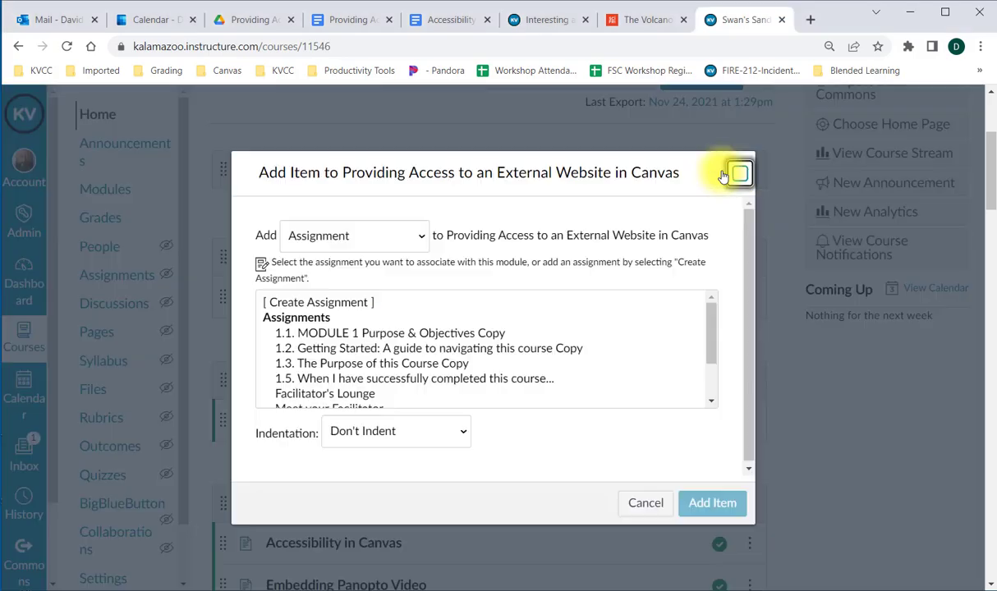
click(420, 236)
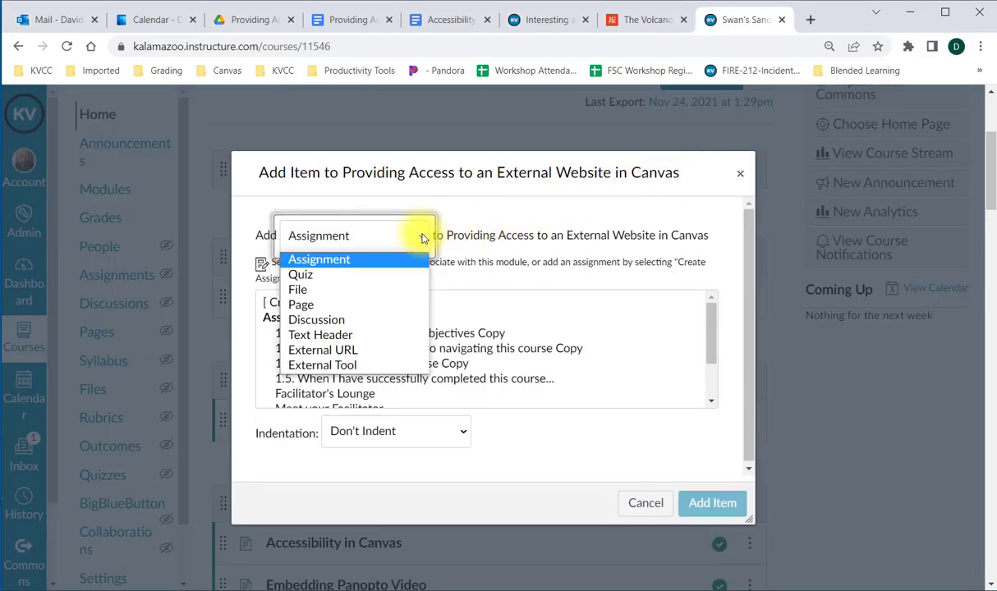
click(367, 351)
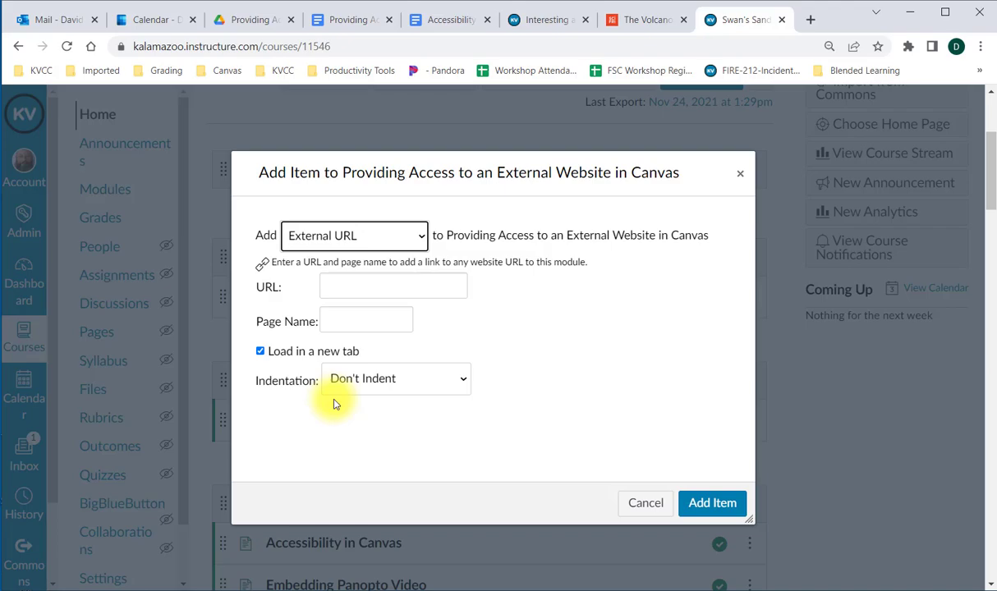
Copy the address of the open Science Friday volcanic winters article into the item's URL and name the page "Science Friday".
click(628, 24)
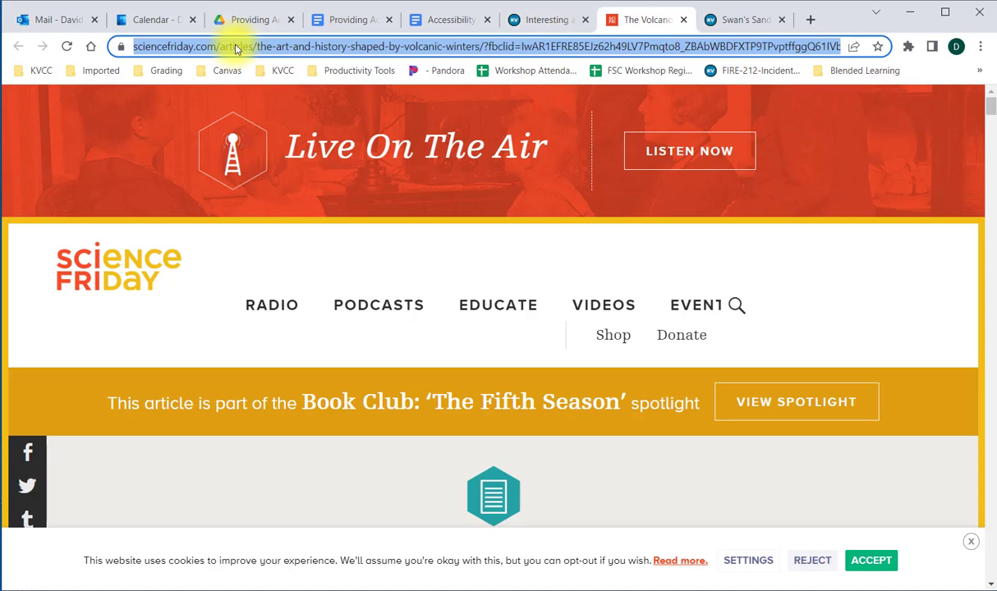
click(727, 20)
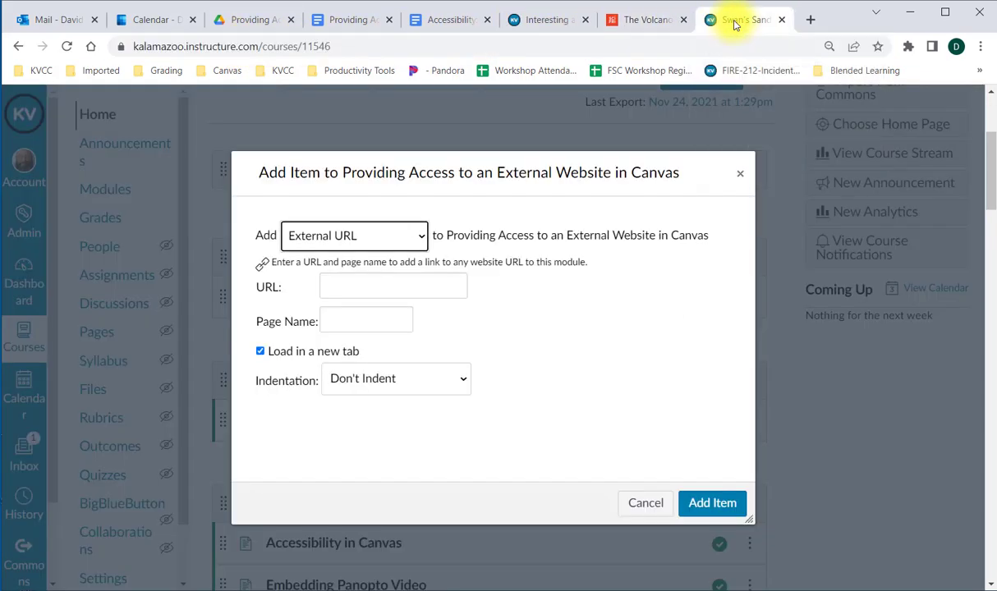
click(329, 284)
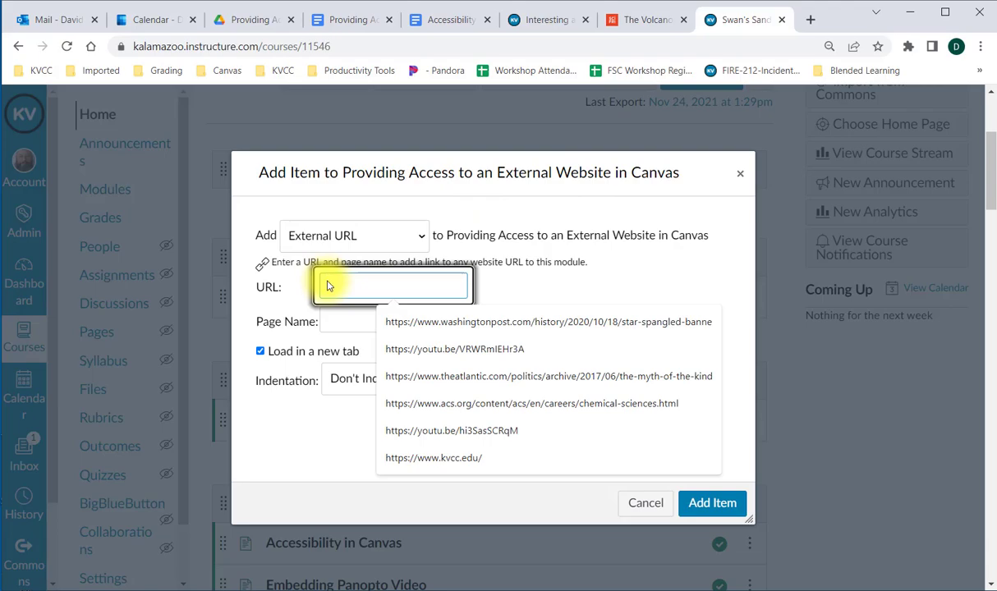
key(ctrl+v)
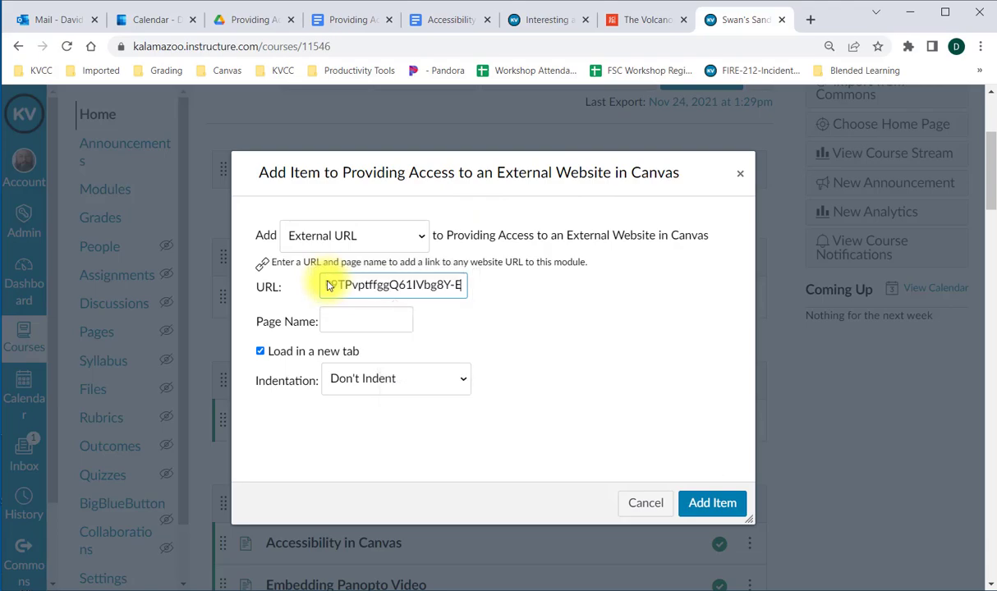
click(330, 319)
text(Science )
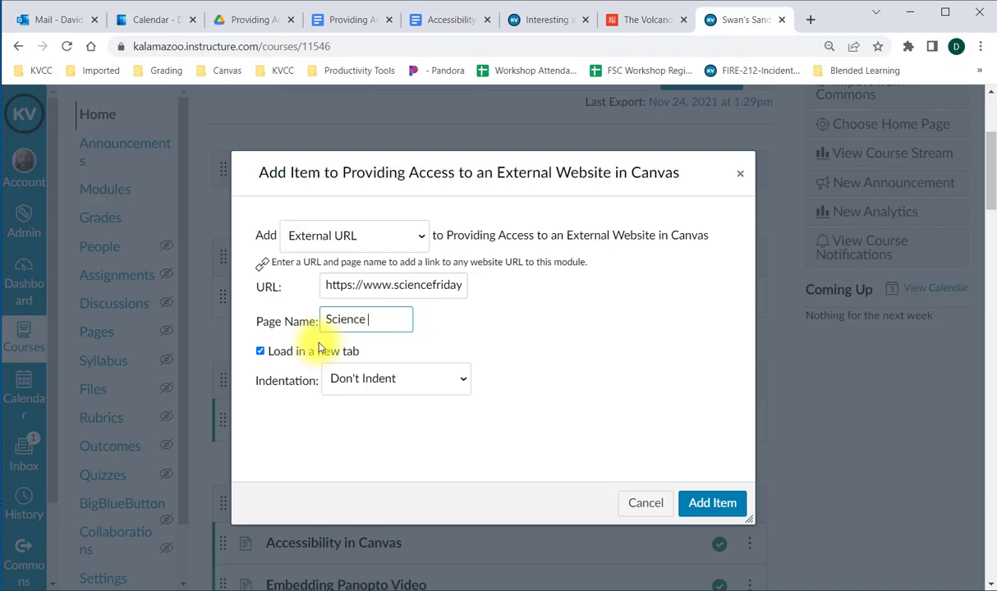
text(Friday)
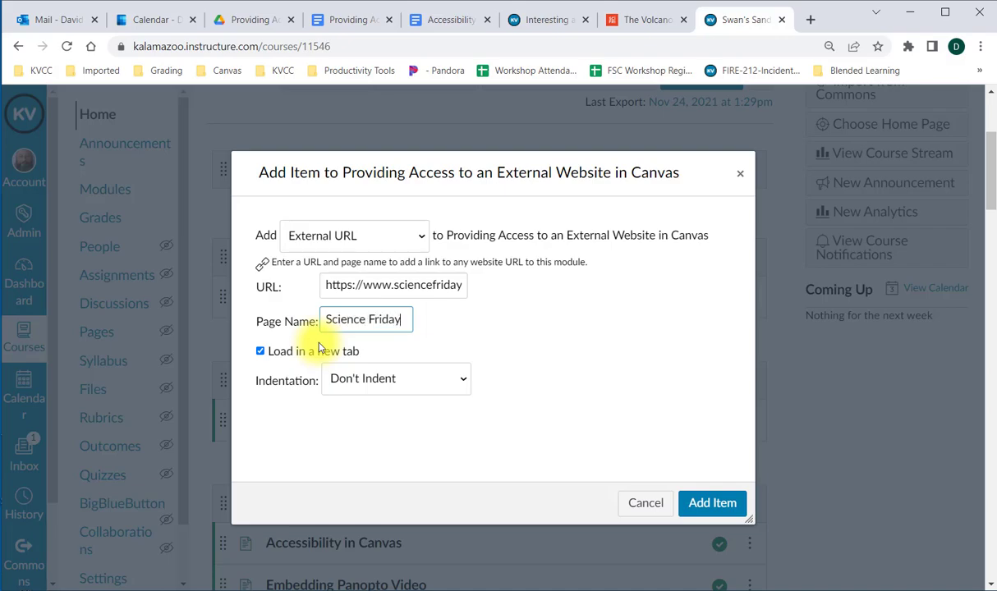
Turn off loading the Science Friday link in a new tab.
click(259, 353)
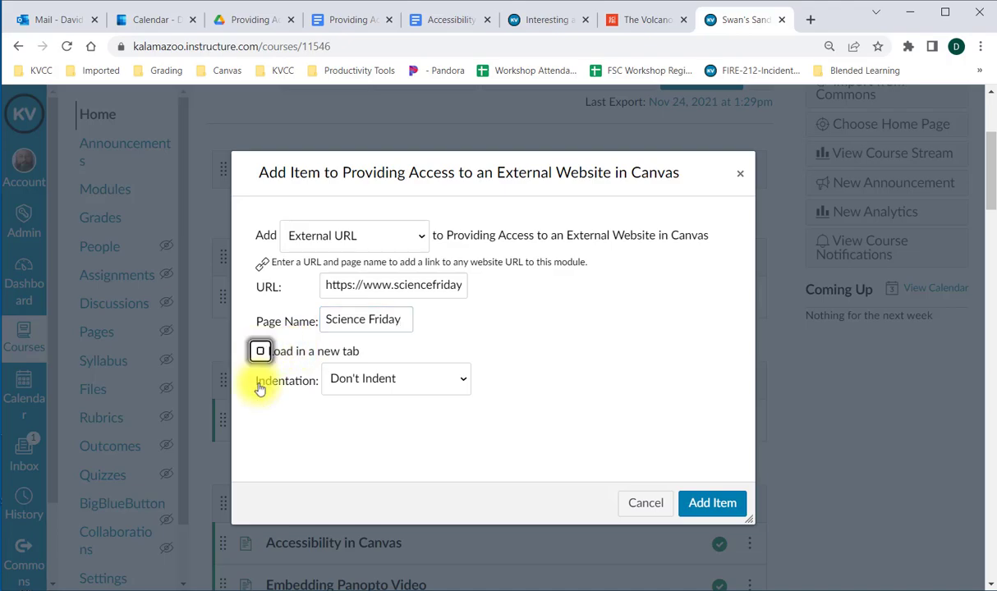
click(260, 419)
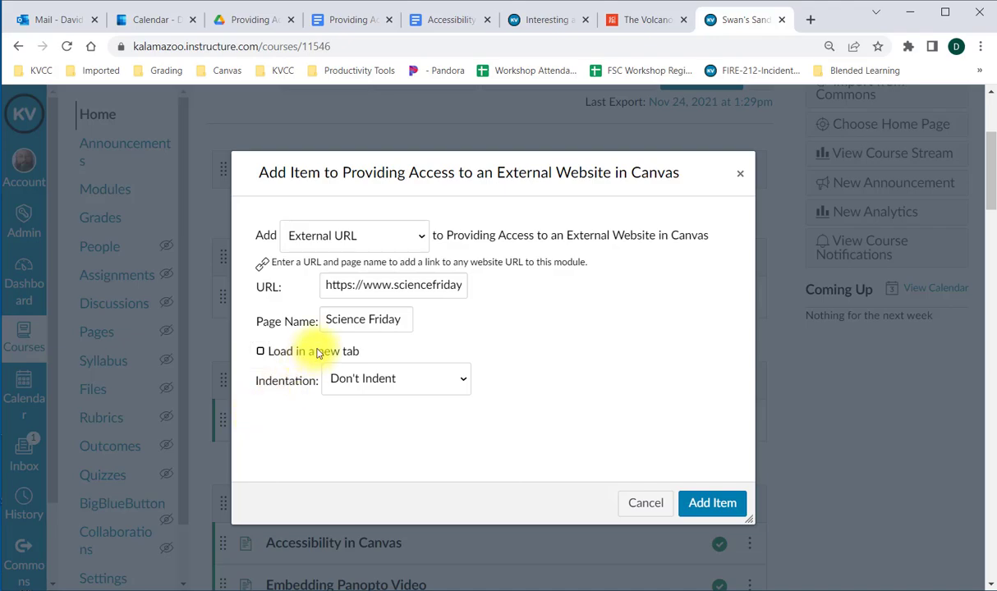
click(261, 352)
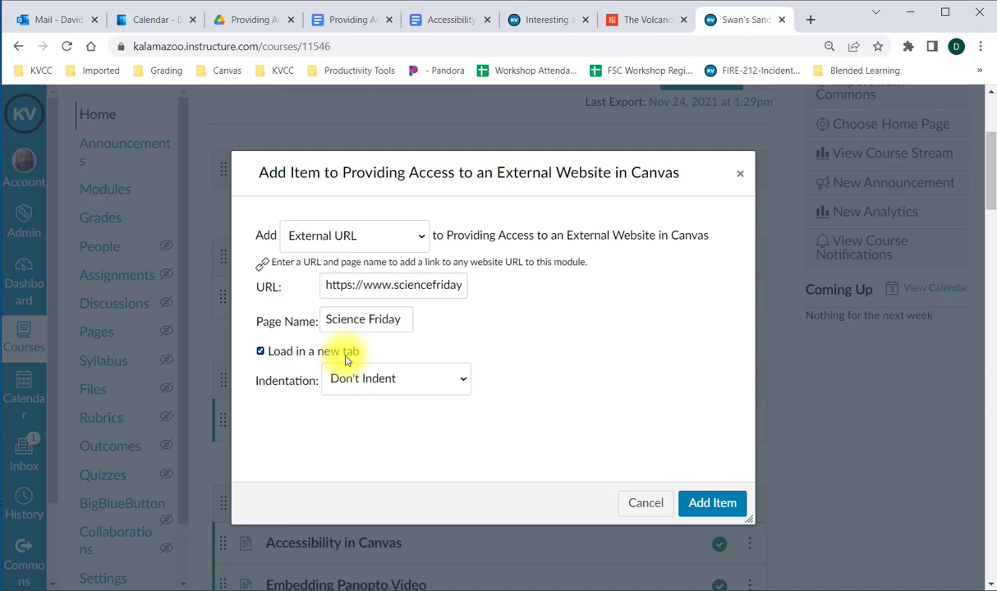
click(260, 353)
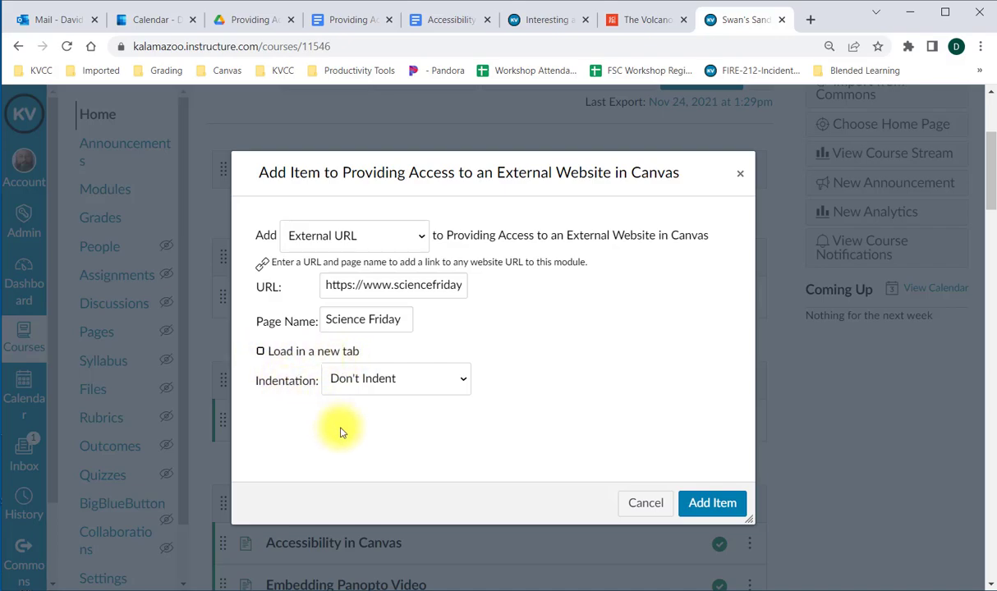
Set the link's indentation to Indent 1 Level and add the item to the module.
click(462, 381)
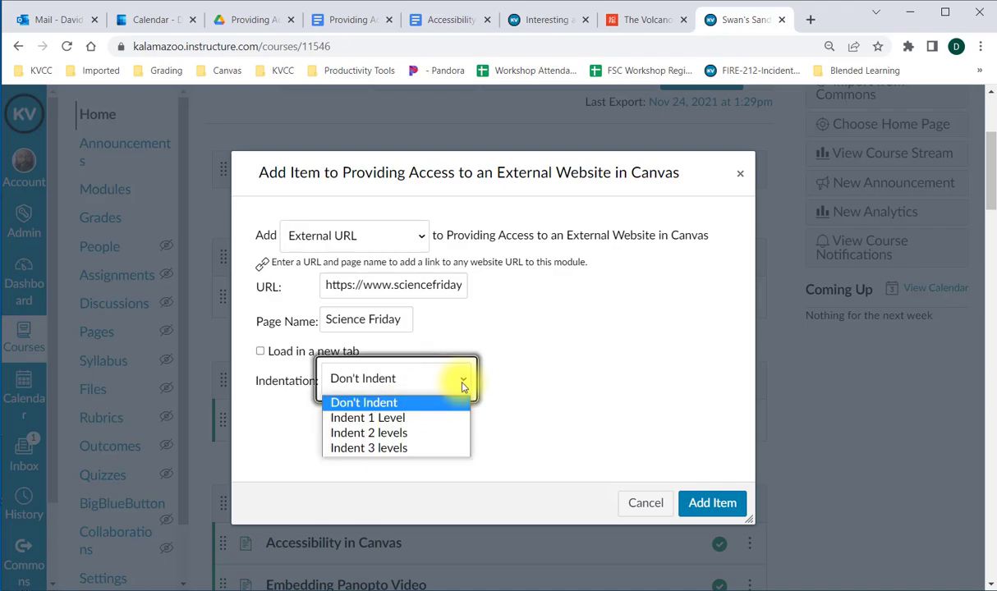
click(446, 421)
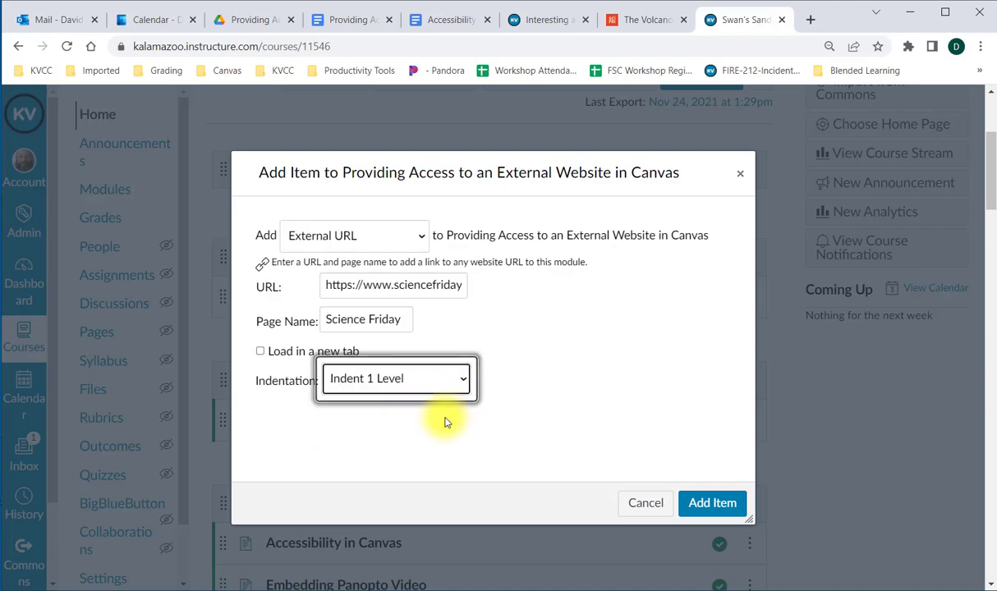
click(708, 504)
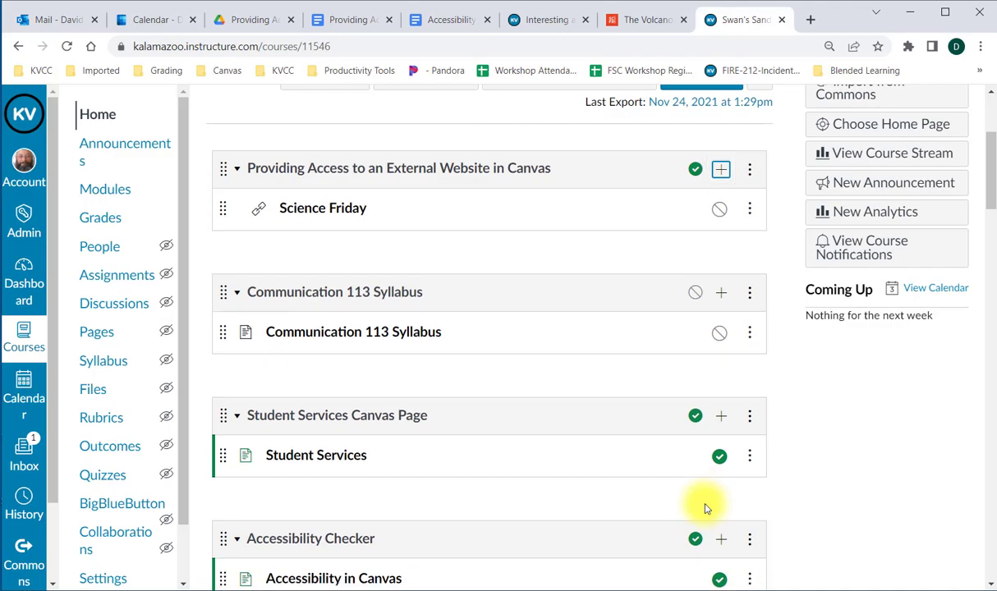
Open the Science Friday module item and examine how the embedded article displays and scrolls inside the course page.
click(302, 211)
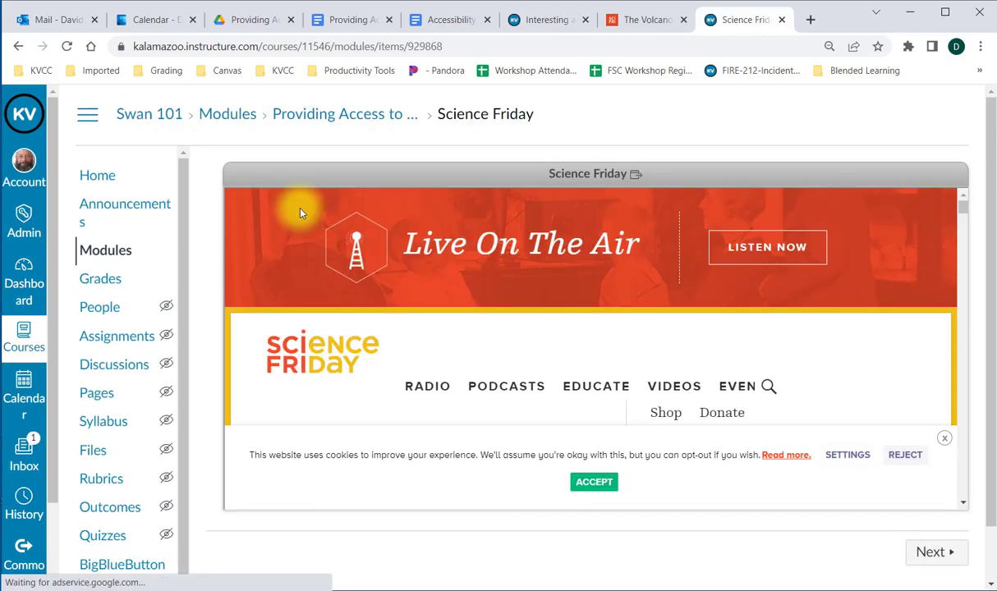
scroll(813, 563, down, 1)
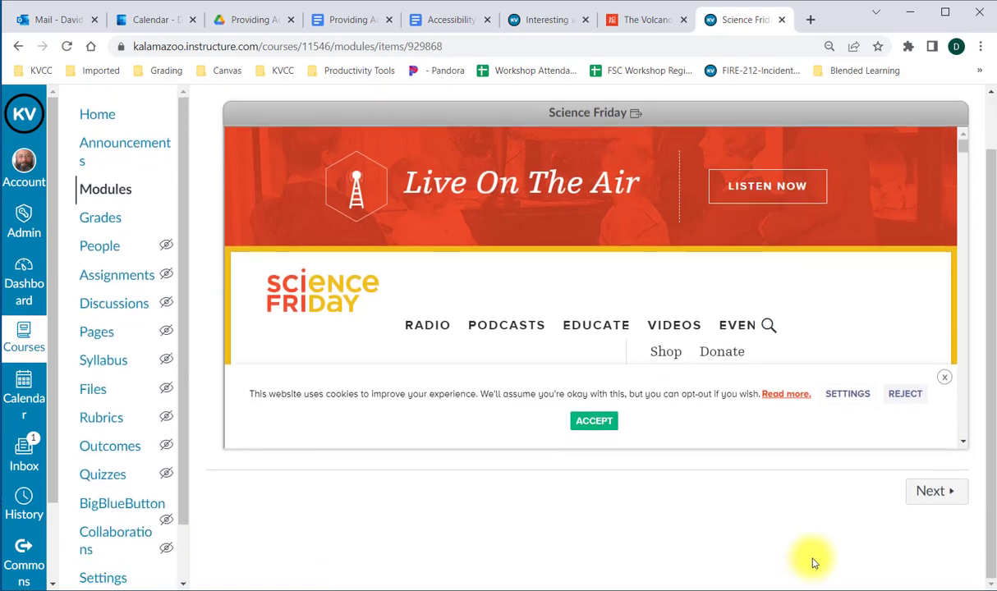
scroll(813, 563, up, 1)
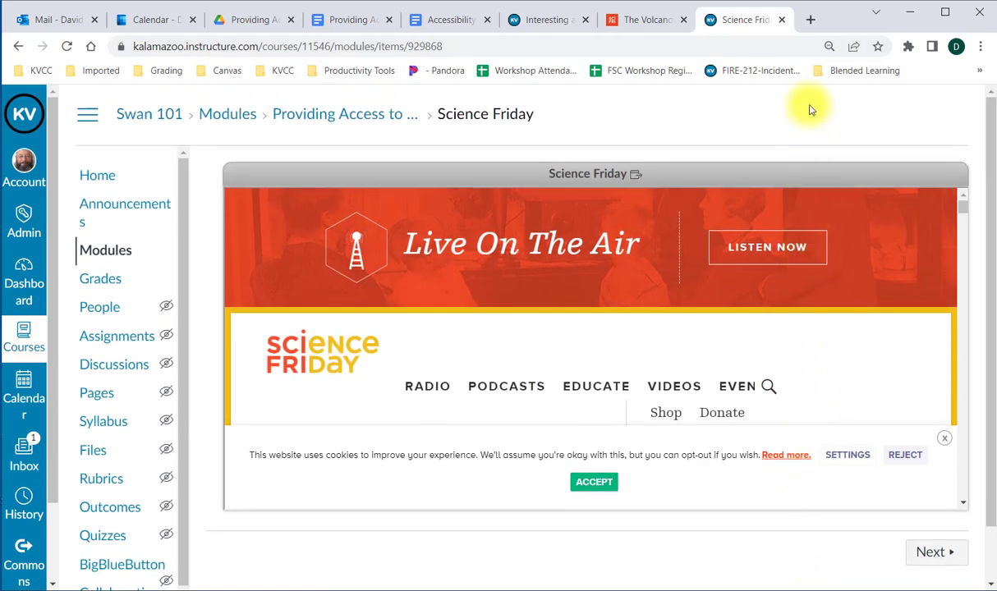
scroll(809, 109, down, 1)
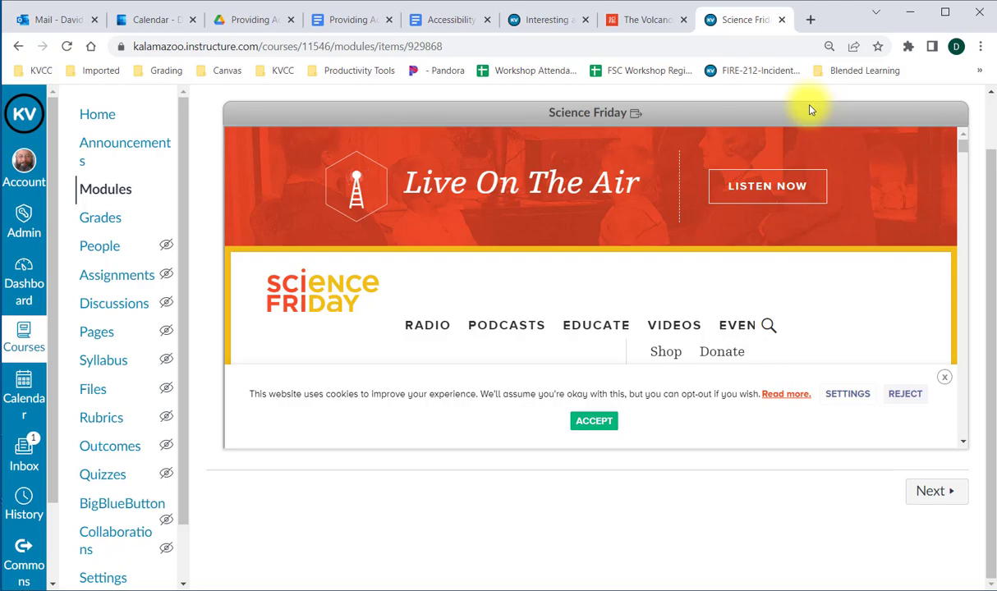
mouse_move(962, 149)
mouse_down()
mouse_move(964, 306)
mouse_move(961, 130)
mouse_up()
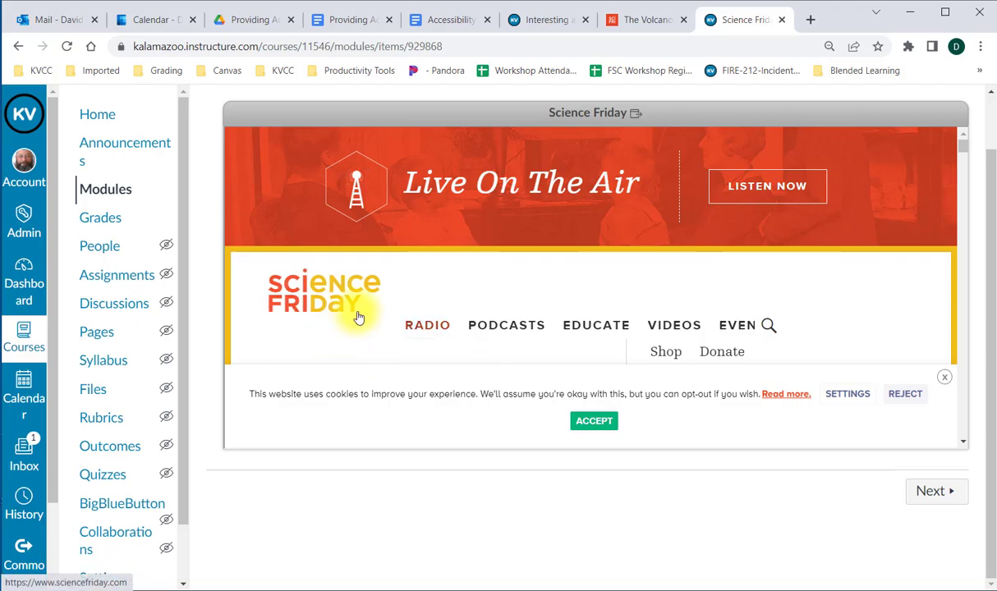
scroll(353, 304, down, 1)
scroll(357, 316, down, 2)
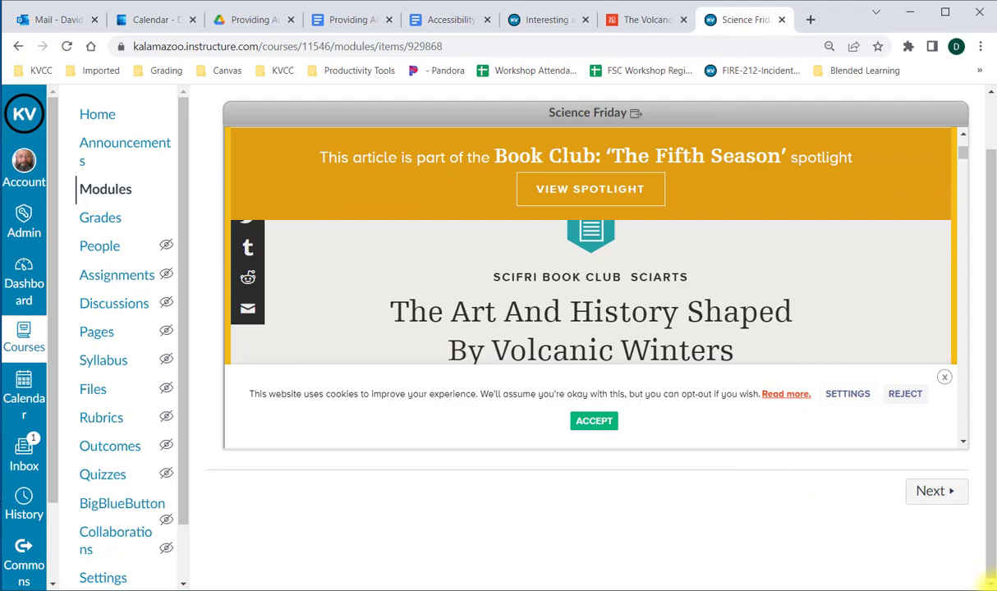
mouse_move(990, 581)
mouse_down()
mouse_move(708, 435)
mouse_move(894, 520)
mouse_move(821, 549)
mouse_move(735, 454)
mouse_move(993, 585)
mouse_up()
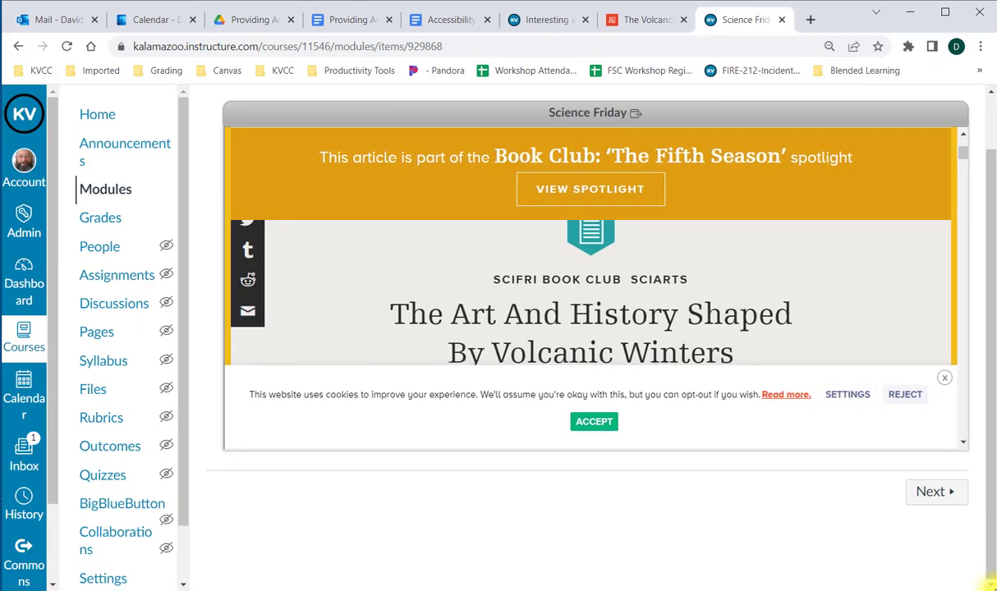
scroll(456, 306, down, 1)
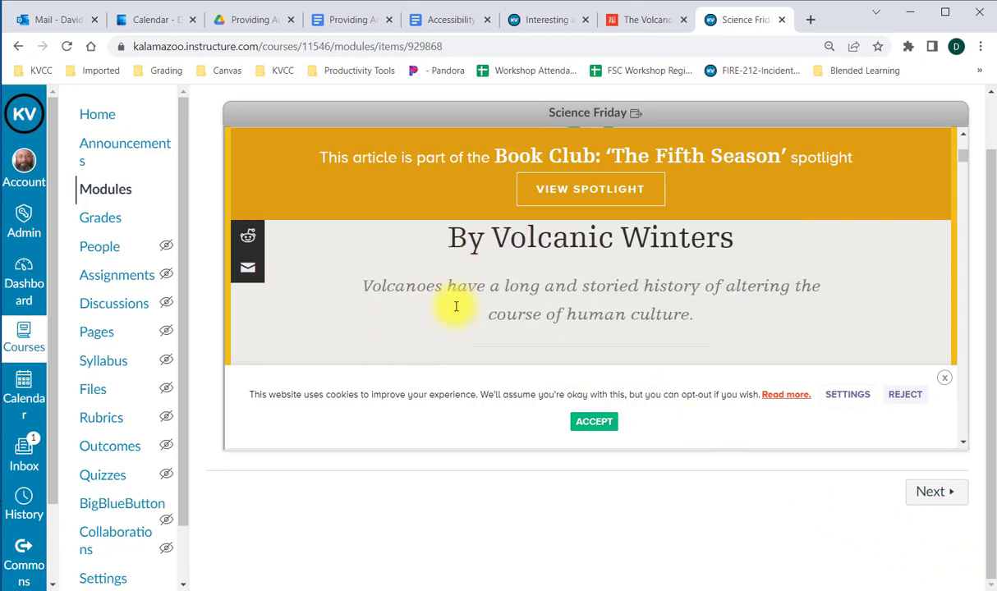
scroll(456, 306, down, 1)
scroll(456, 308, down, 2)
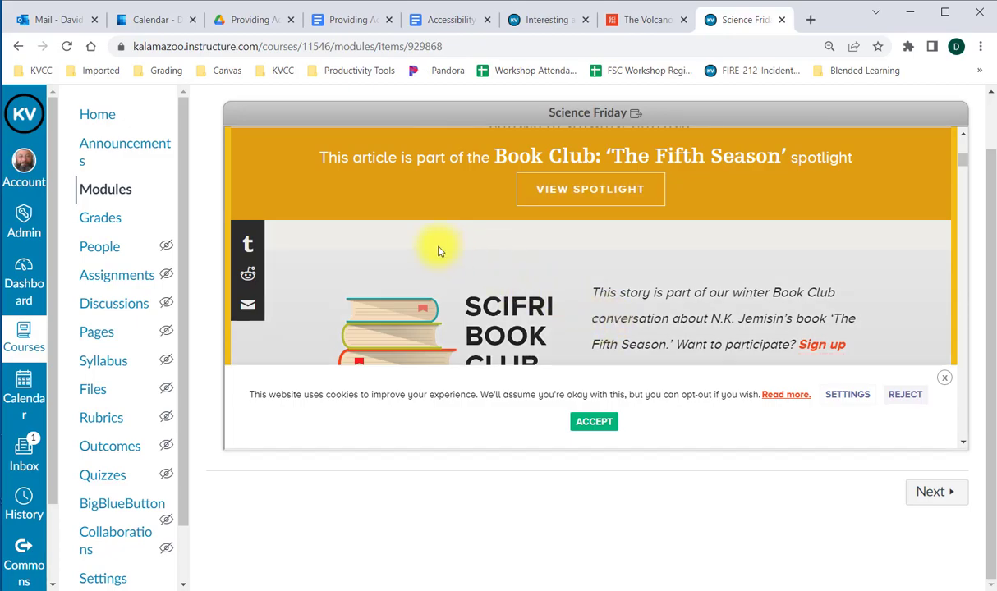
scroll(439, 251, down, 1)
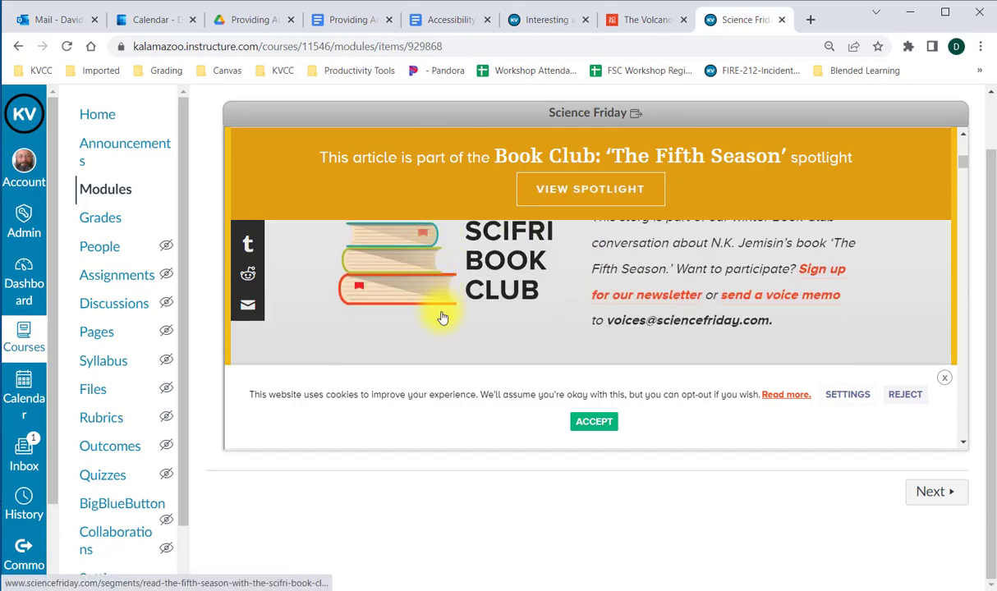
scroll(442, 314, down, 2)
scroll(442, 317, down, 1)
scroll(442, 317, up, 1)
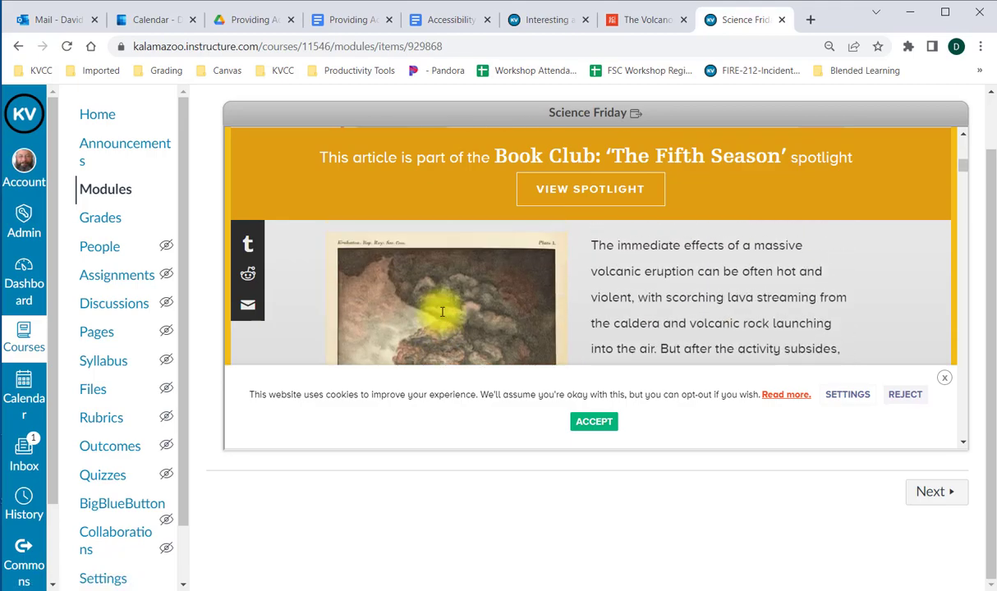
scroll(442, 317, down, 1)
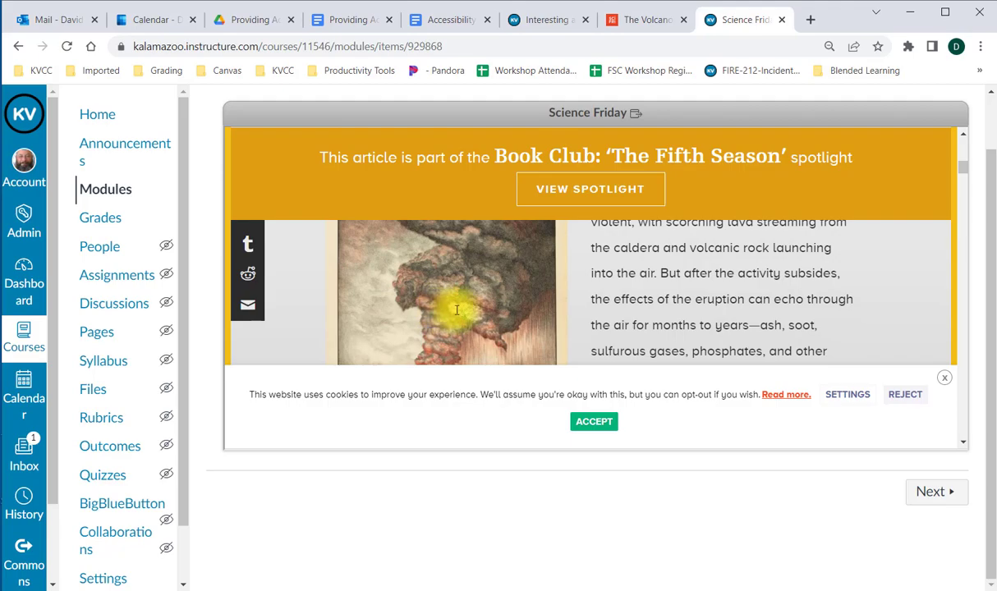
scroll(624, 289, up, 2)
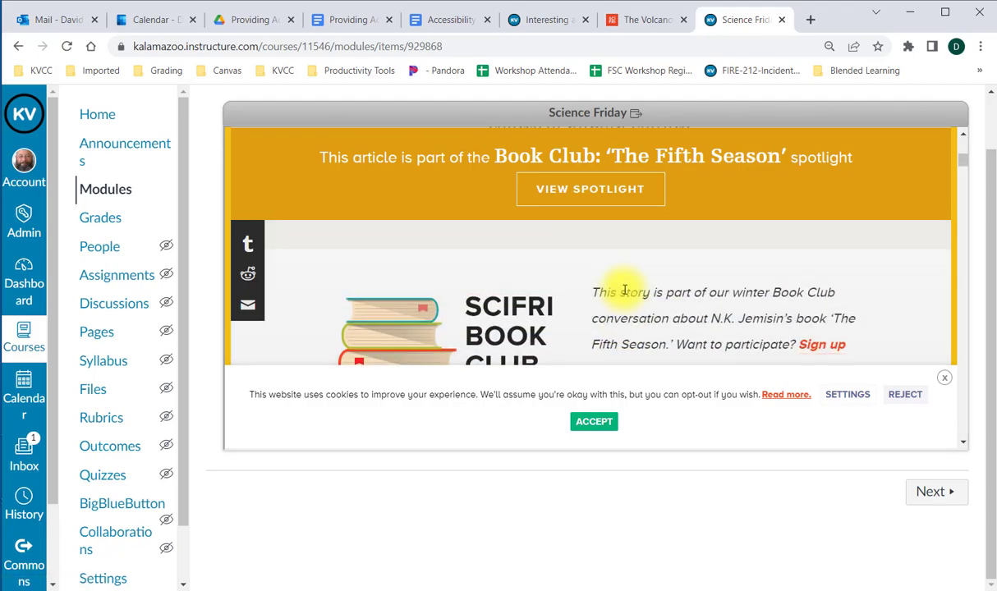
scroll(624, 294, up, 1)
scroll(624, 294, up, 3)
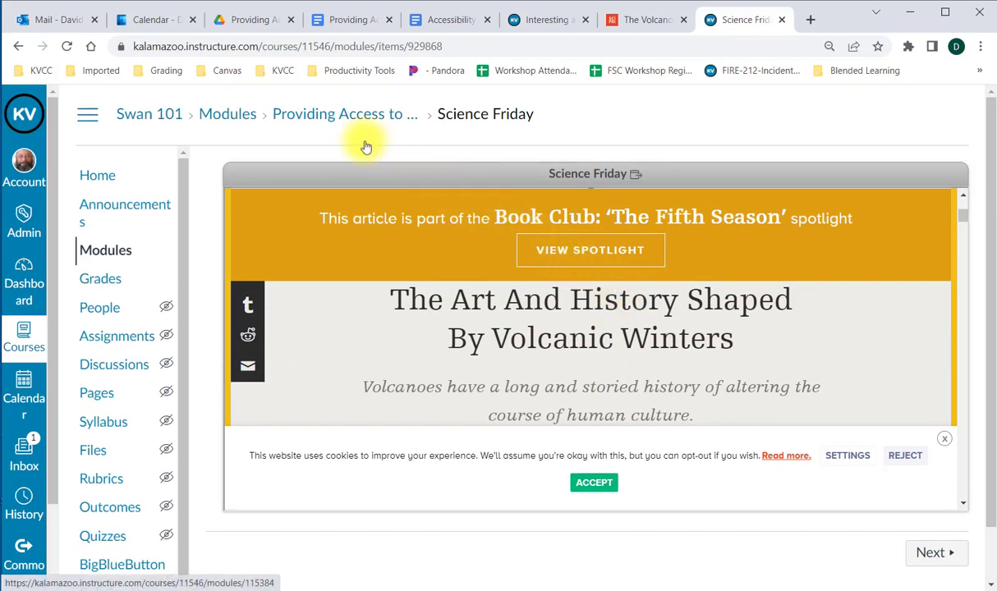
Return to the module list and edit the Science Friday item so that it loads in a new tab.
click(323, 121)
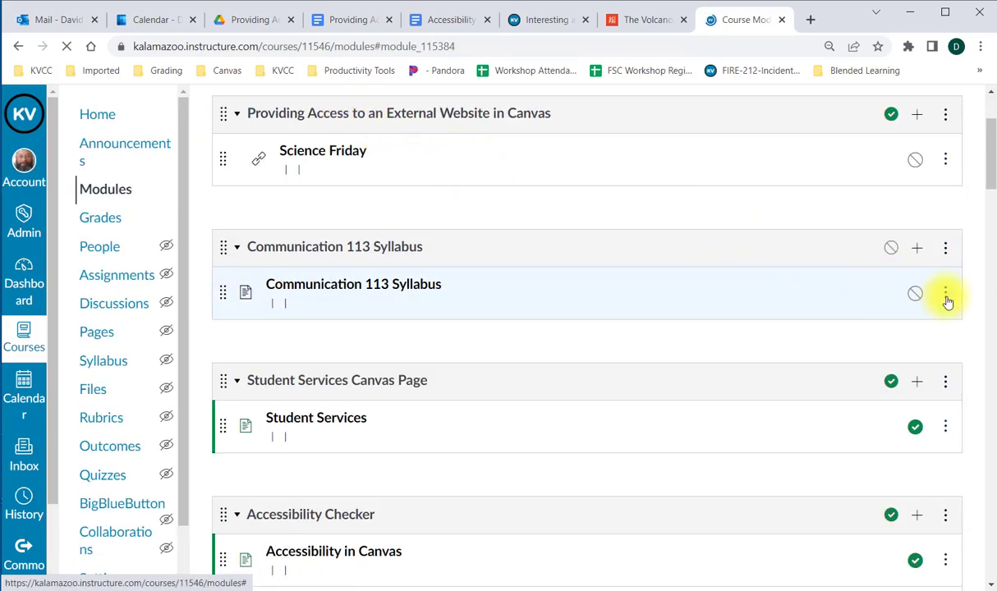
click(946, 297)
click(945, 309)
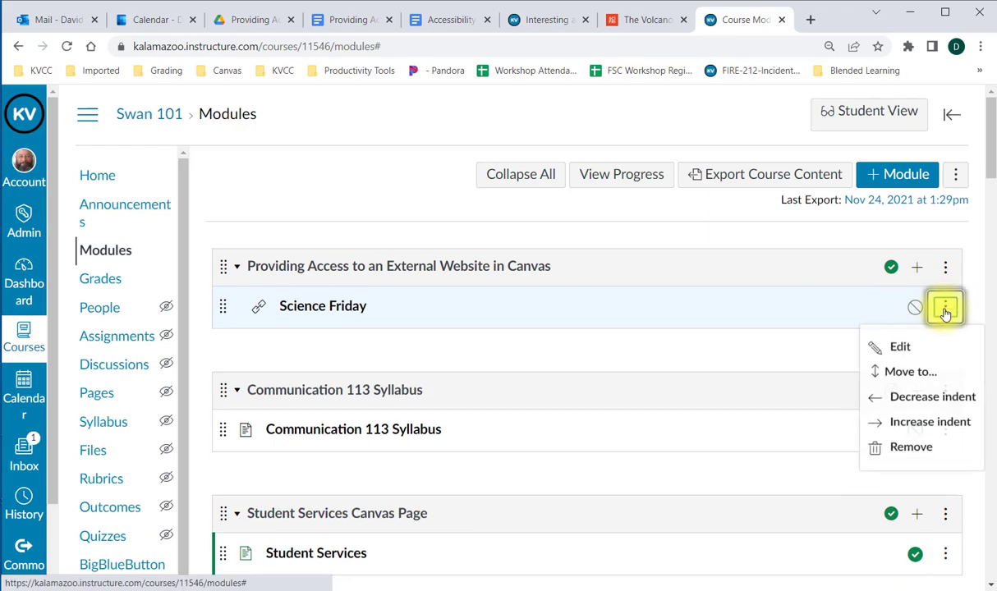
click(901, 346)
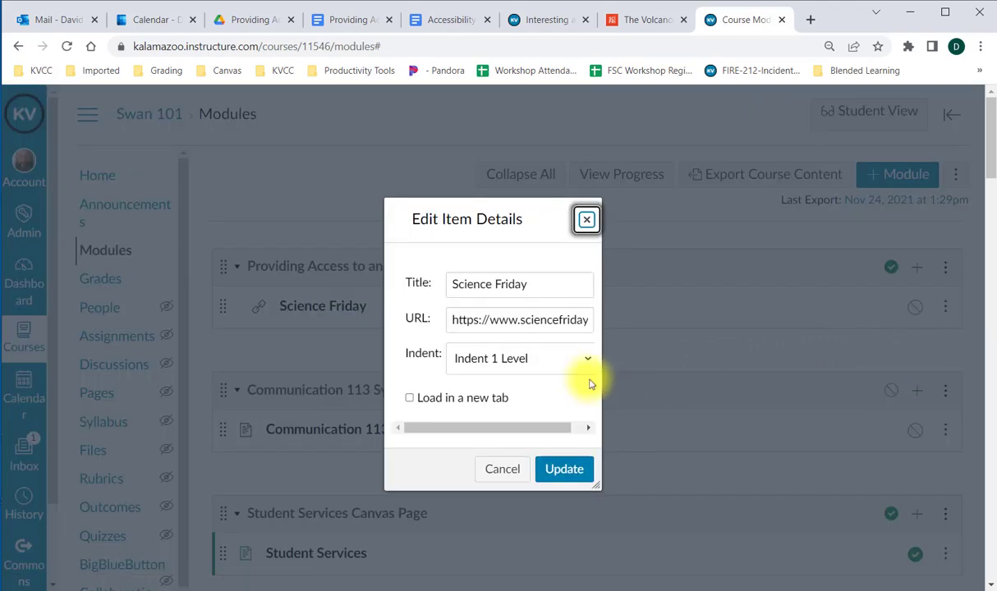
click(410, 399)
click(409, 400)
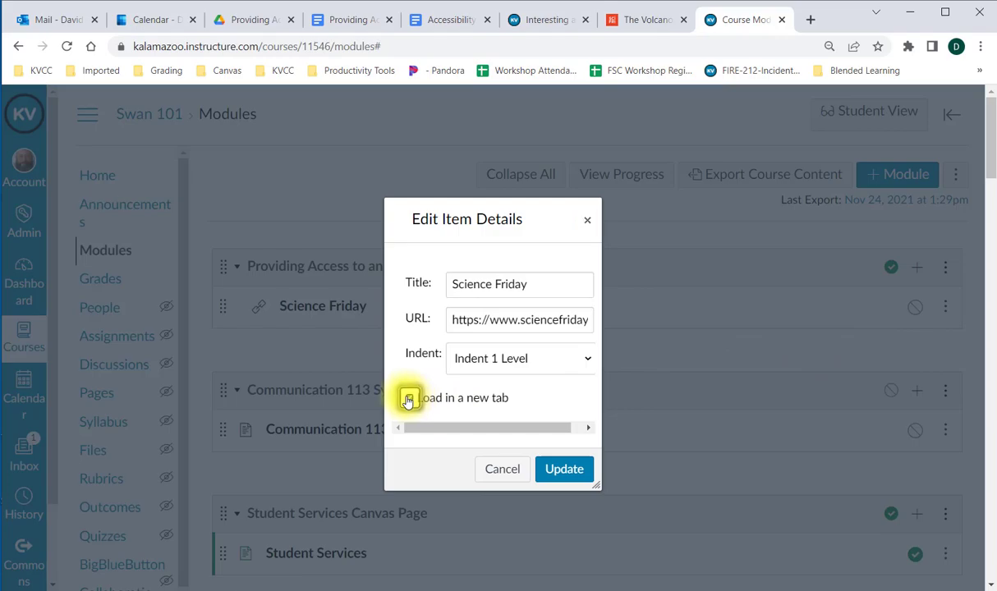
click(555, 473)
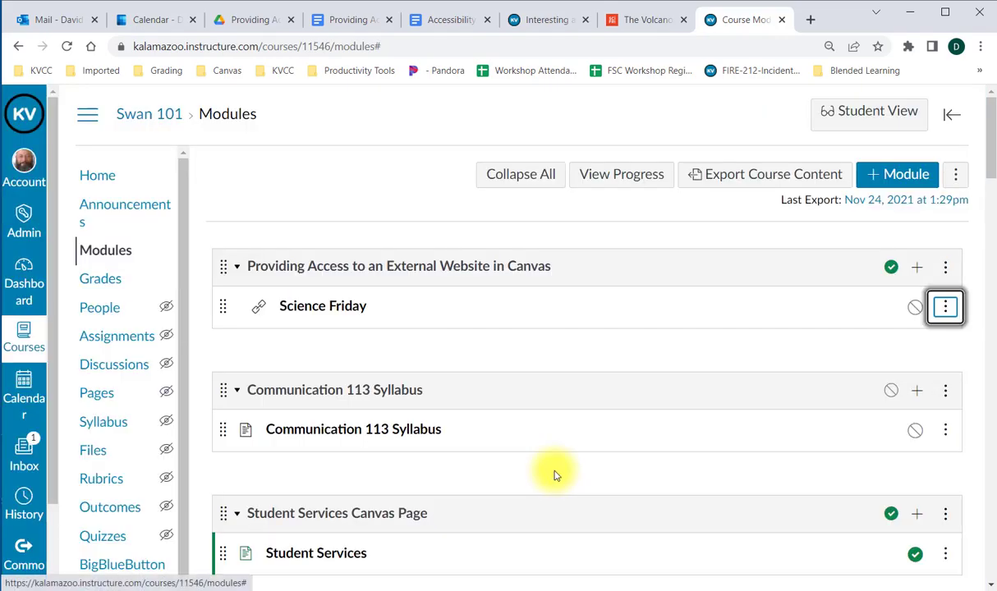
Open the Science Friday module item and examine how the article displays and scrolls in its own browser tab.
click(319, 309)
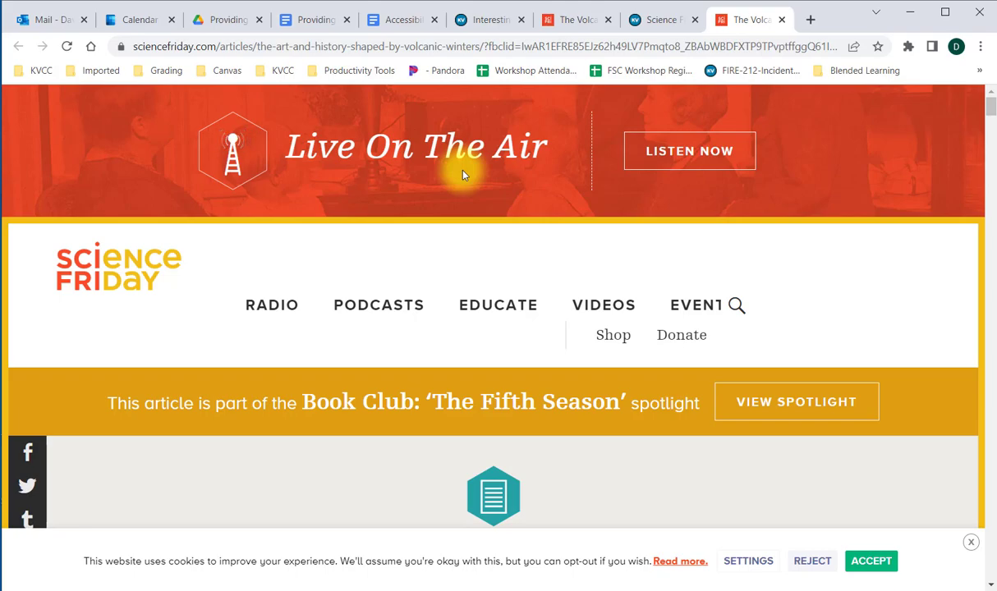
click(659, 22)
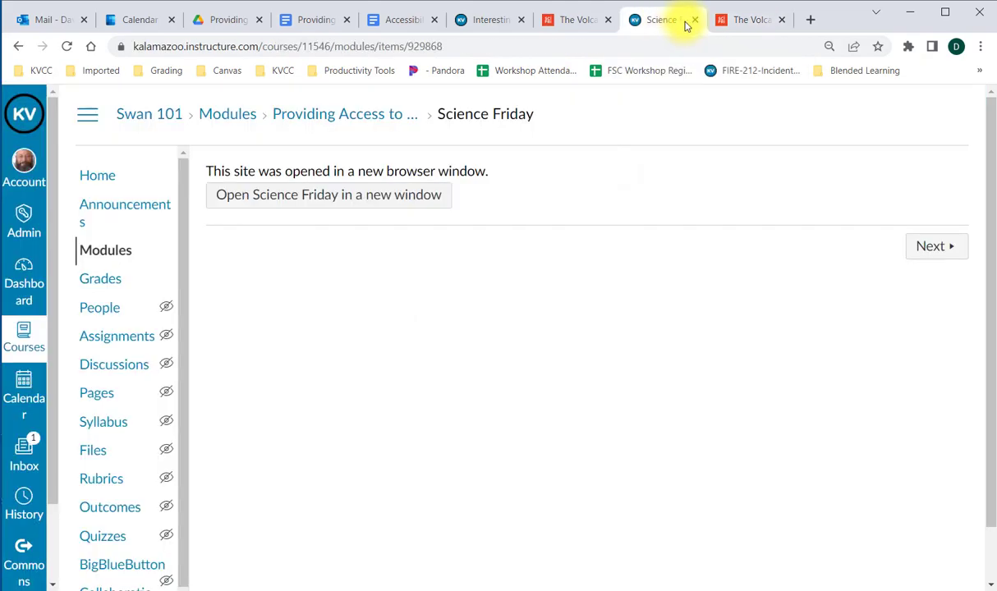
click(743, 26)
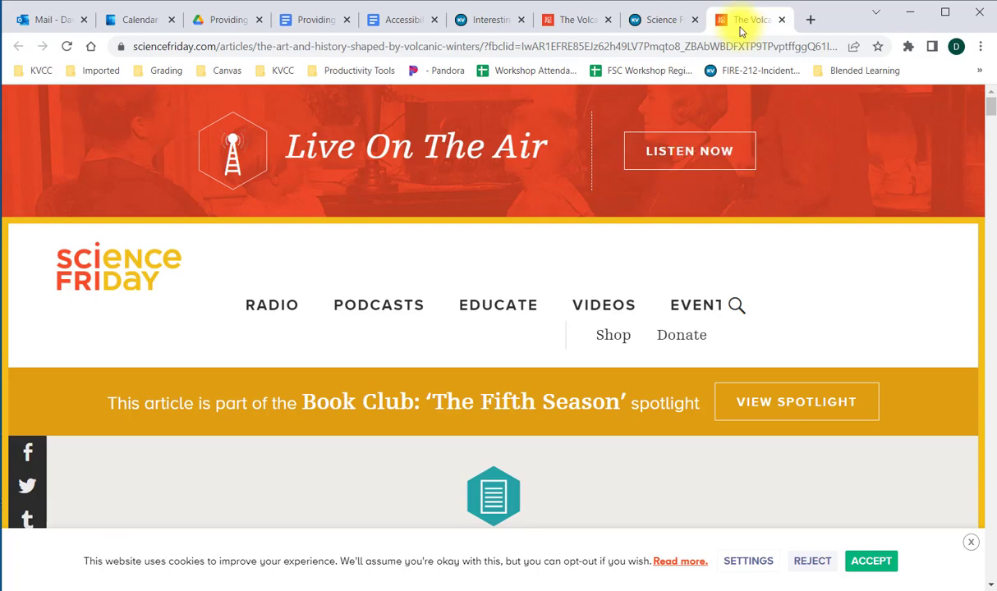
scroll(534, 359, down, 10)
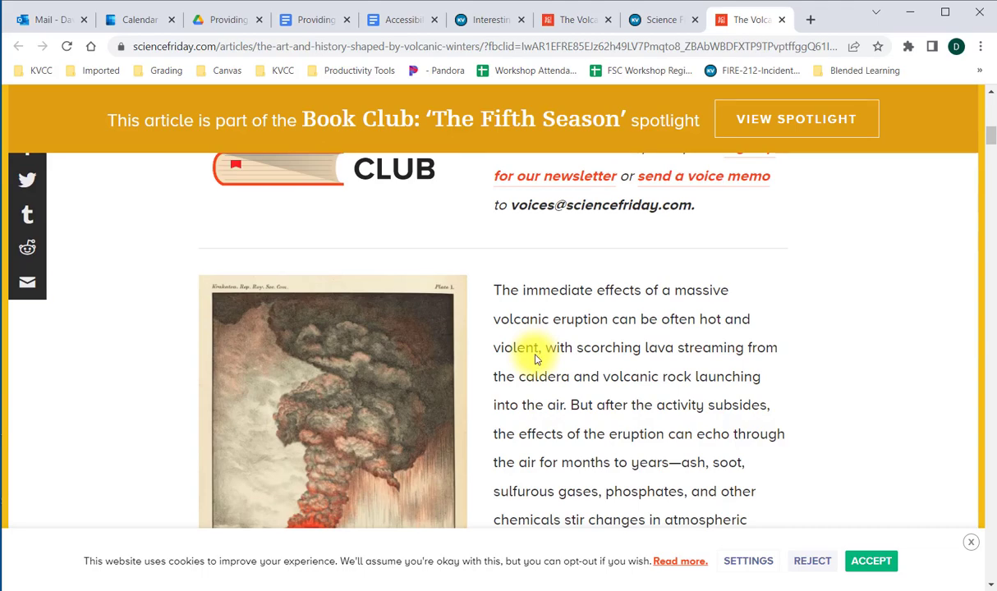
scroll(292, 298, down, 15)
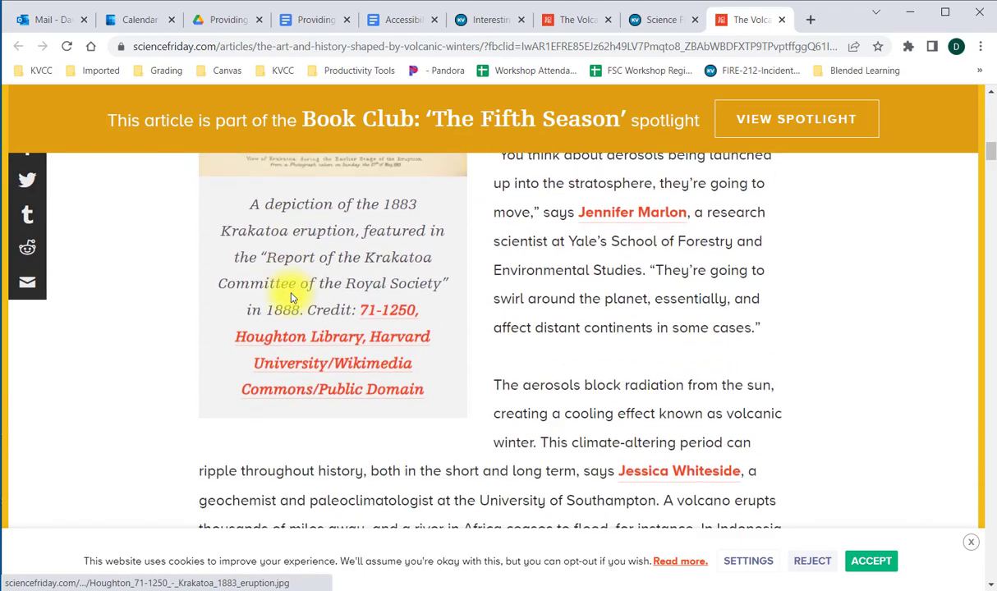
scroll(291, 299, down, 5)
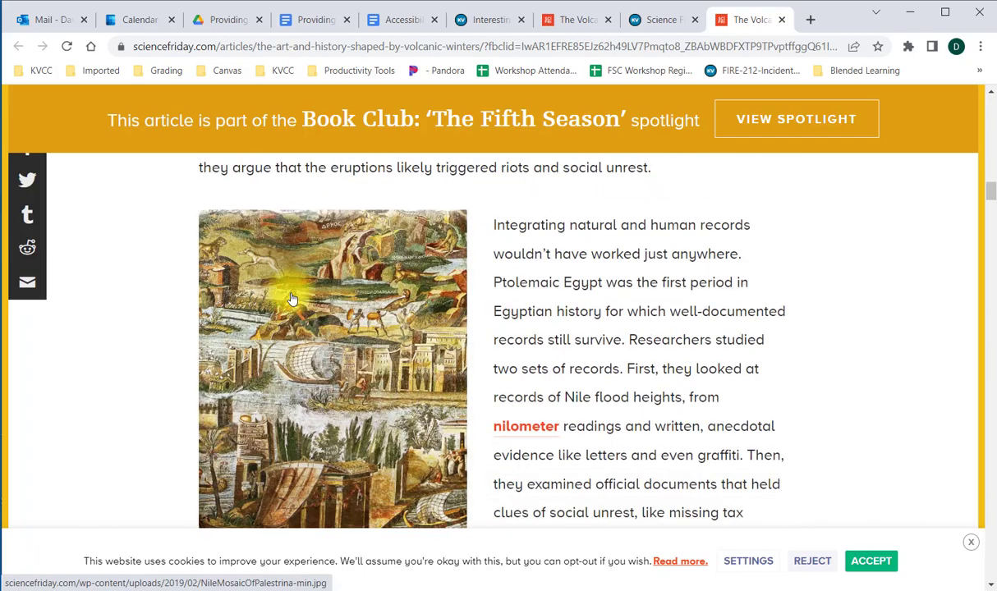
scroll(292, 299, down, 3)
scroll(291, 297, up, 12)
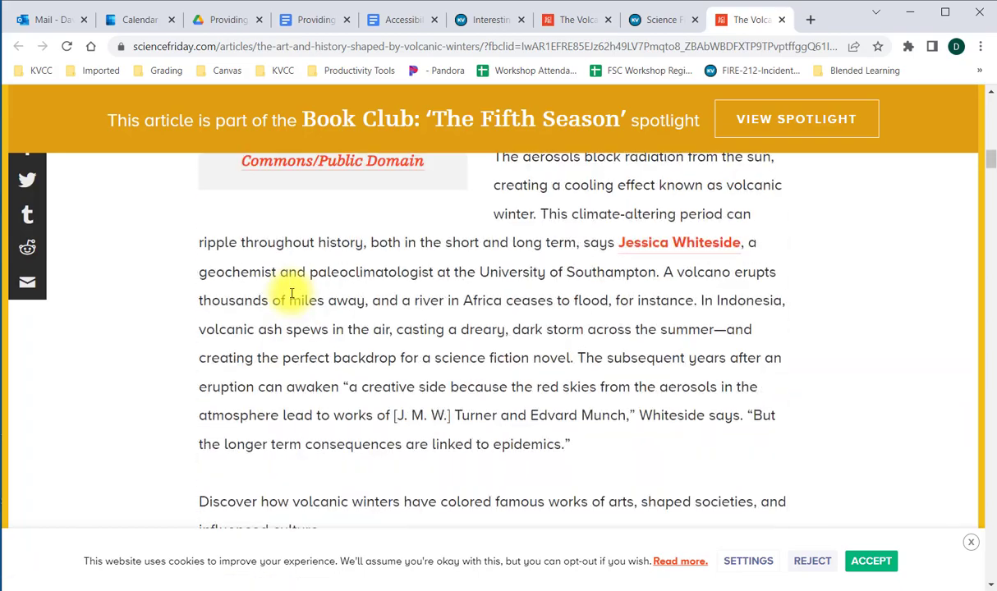
scroll(291, 294, up, 12)
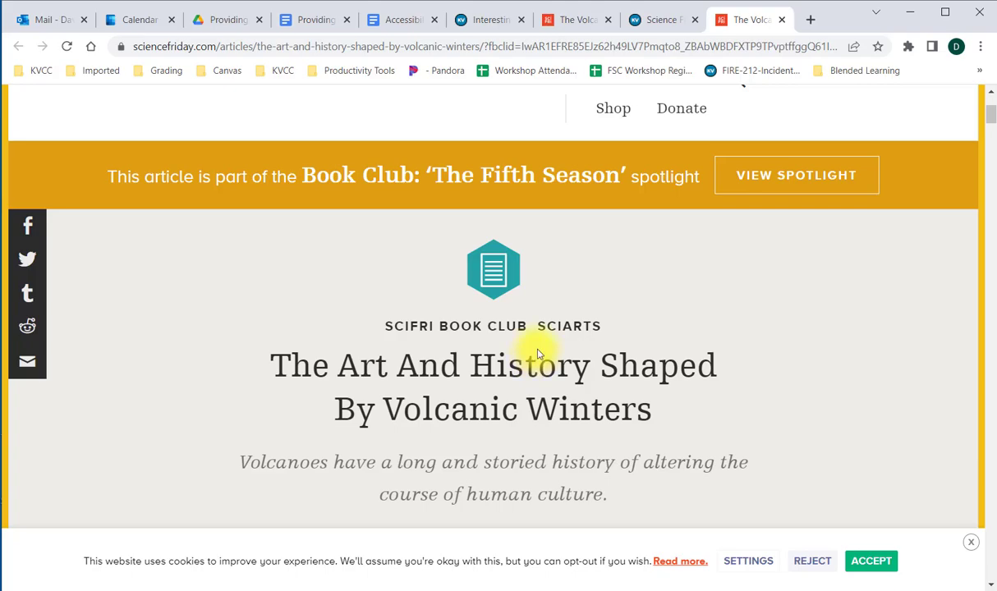
Compare the Canvas page behind the new-tab Science Friday link with the embedded article in the GEO110 course.
click(652, 25)
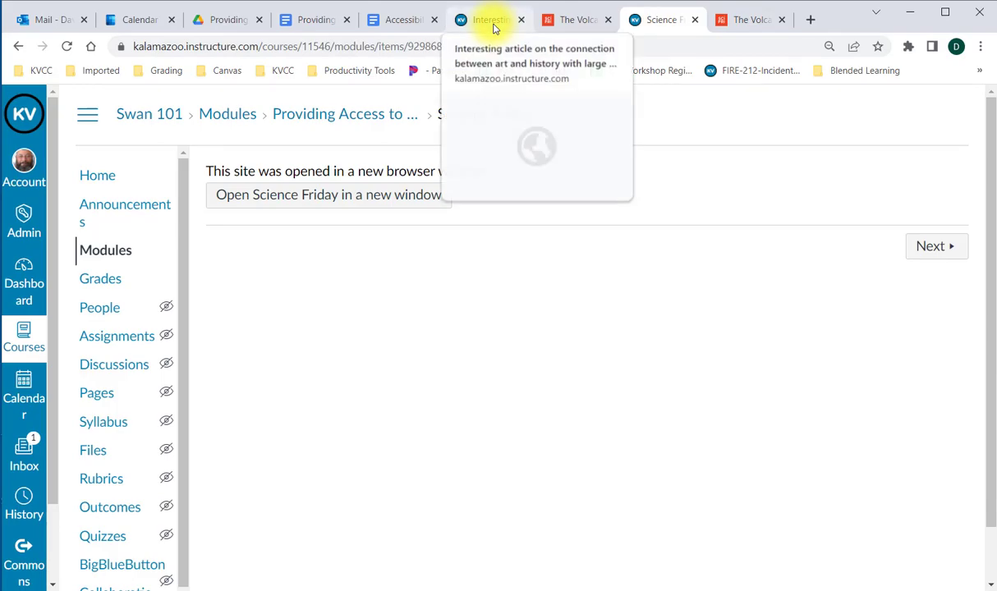
click(495, 25)
click(579, 25)
click(655, 31)
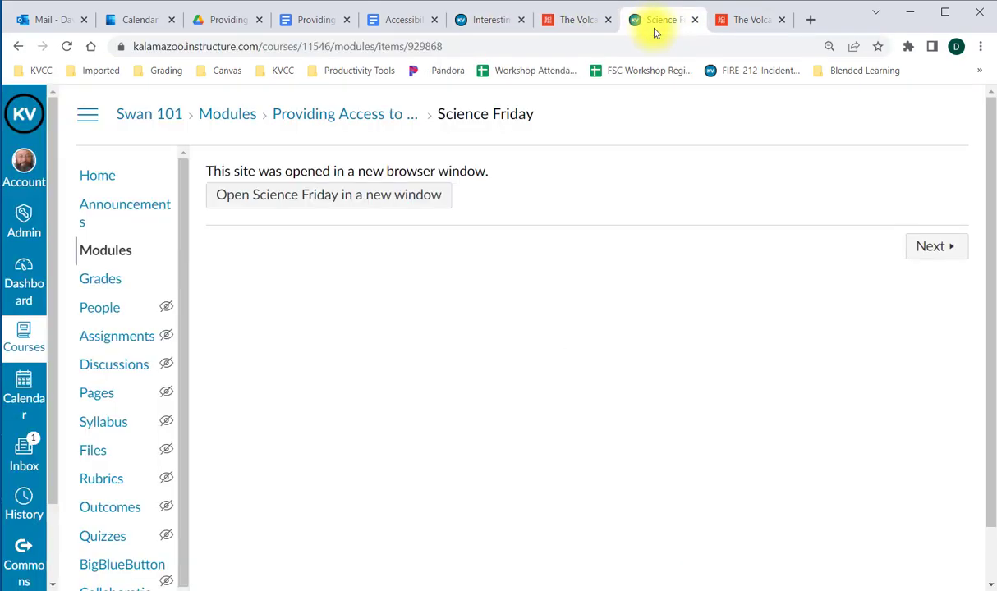
click(481, 20)
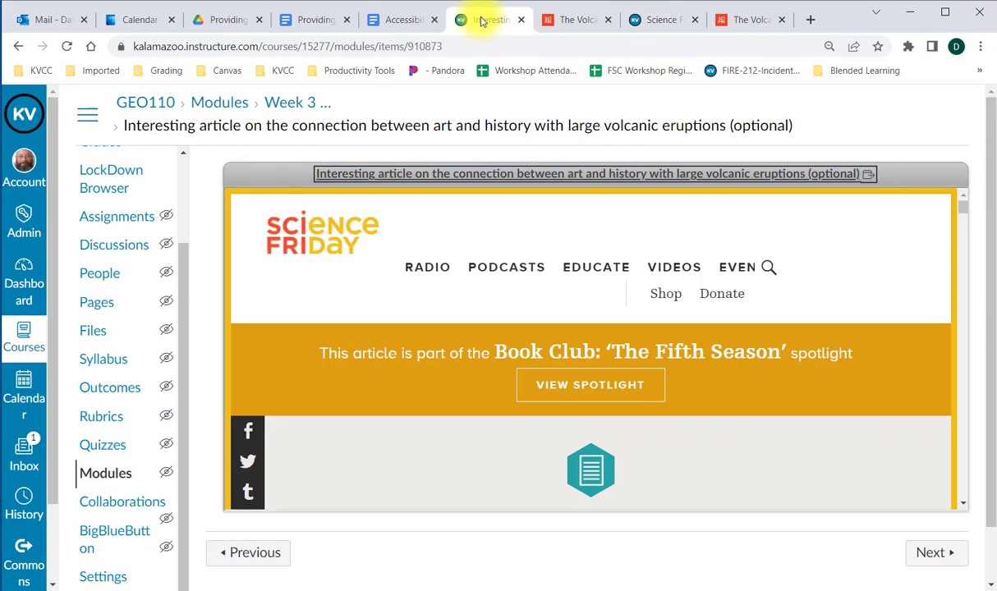
click(659, 23)
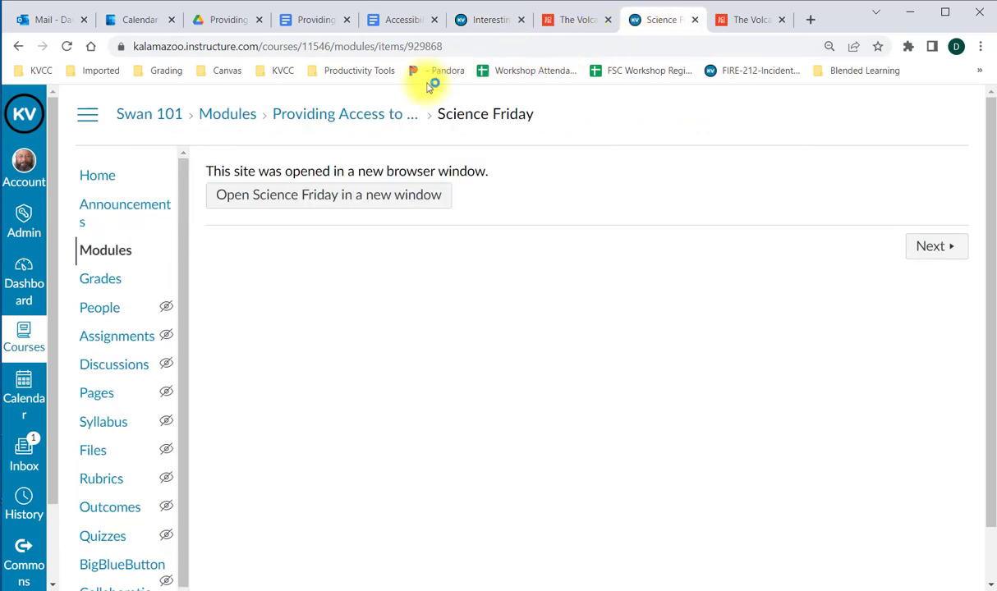
Return to the Providing Access to an External Website in Canvas module and start adding a newly created page to it.
click(293, 123)
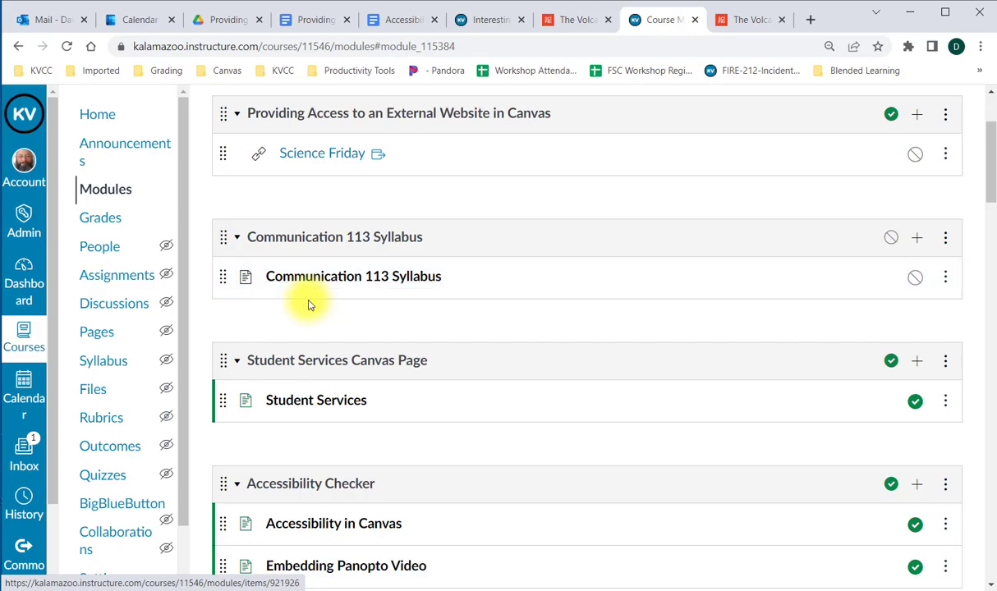
click(917, 119)
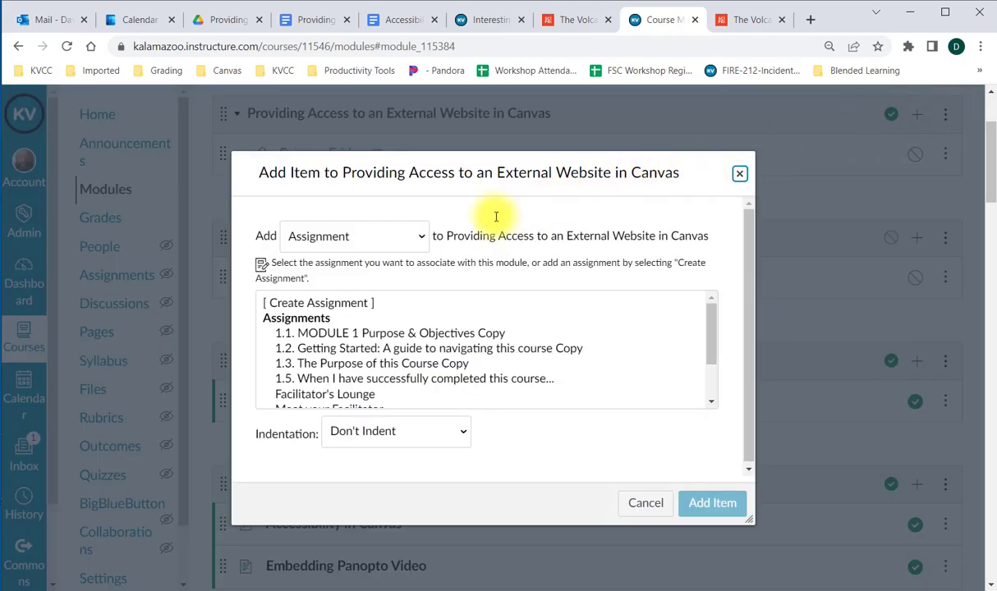
click(419, 238)
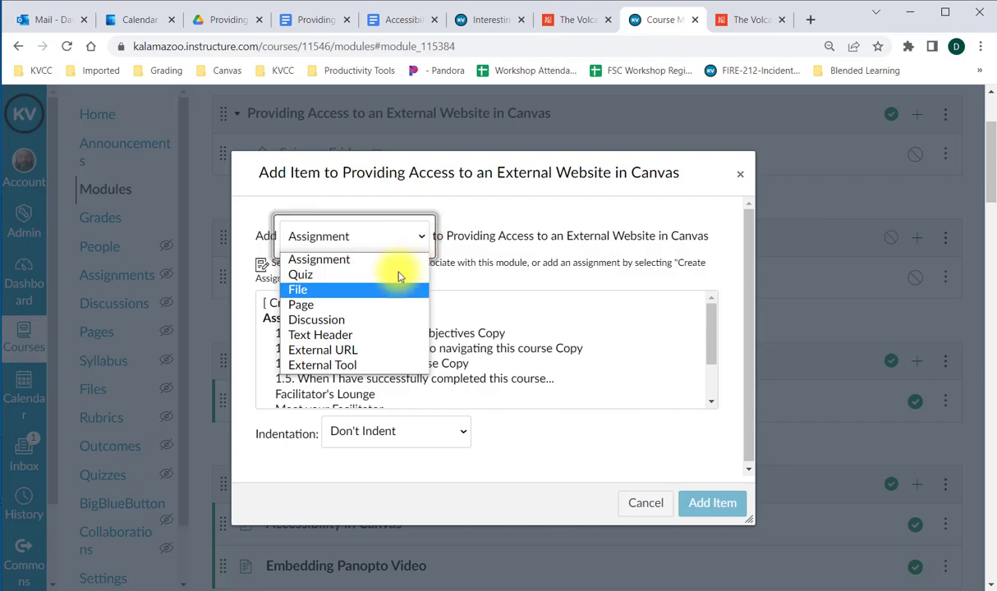
click(383, 304)
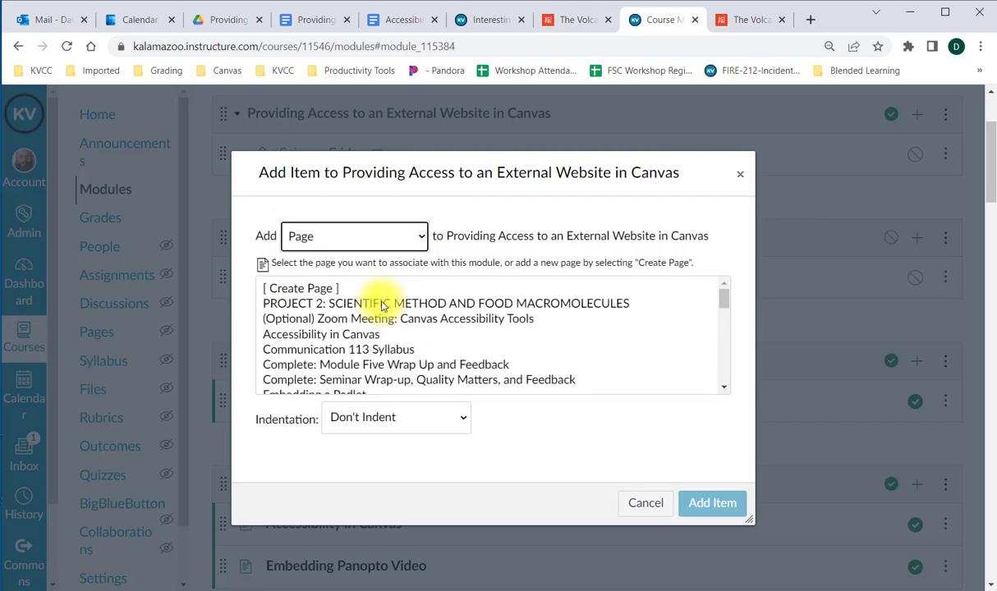
click(326, 289)
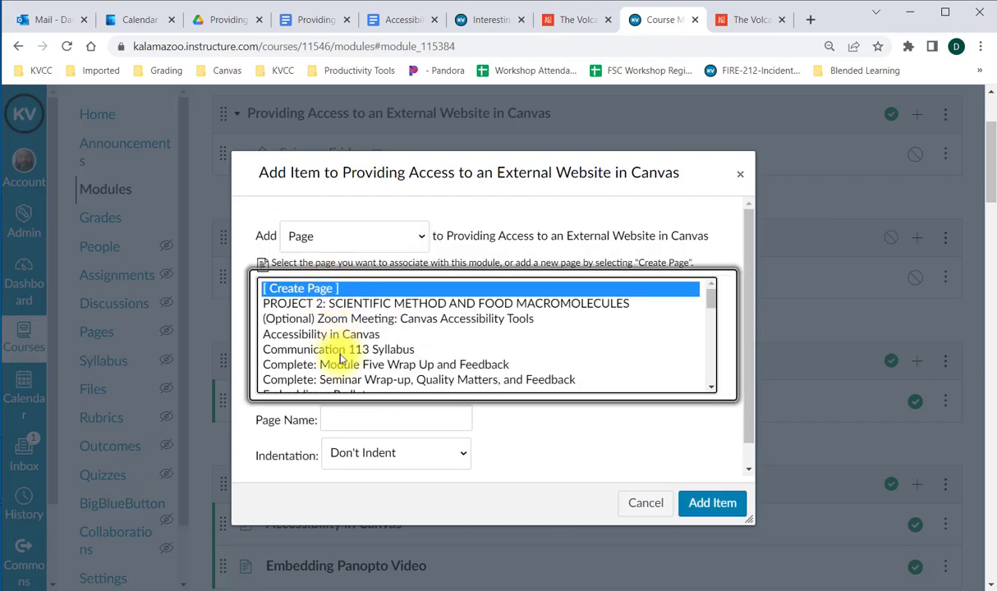
Name the new page Science Friday Canvas Page.
click(357, 422)
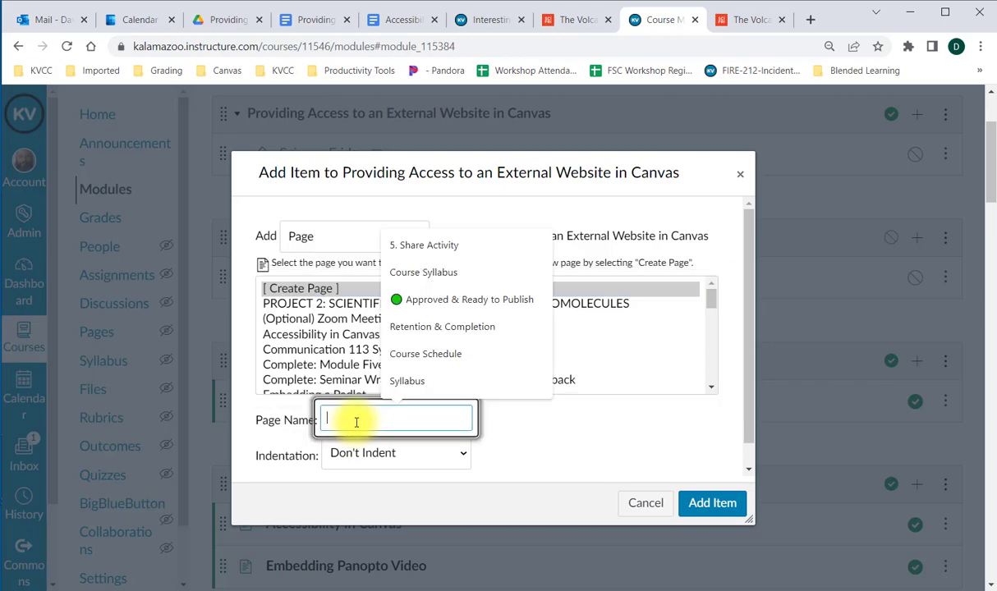
text(Science)
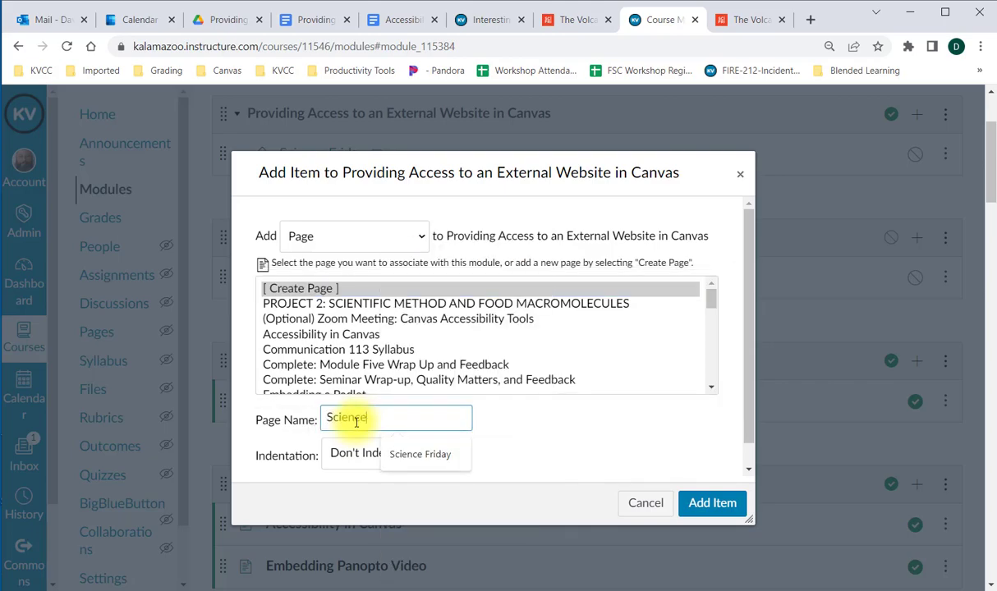
text( Friday)
text( C)
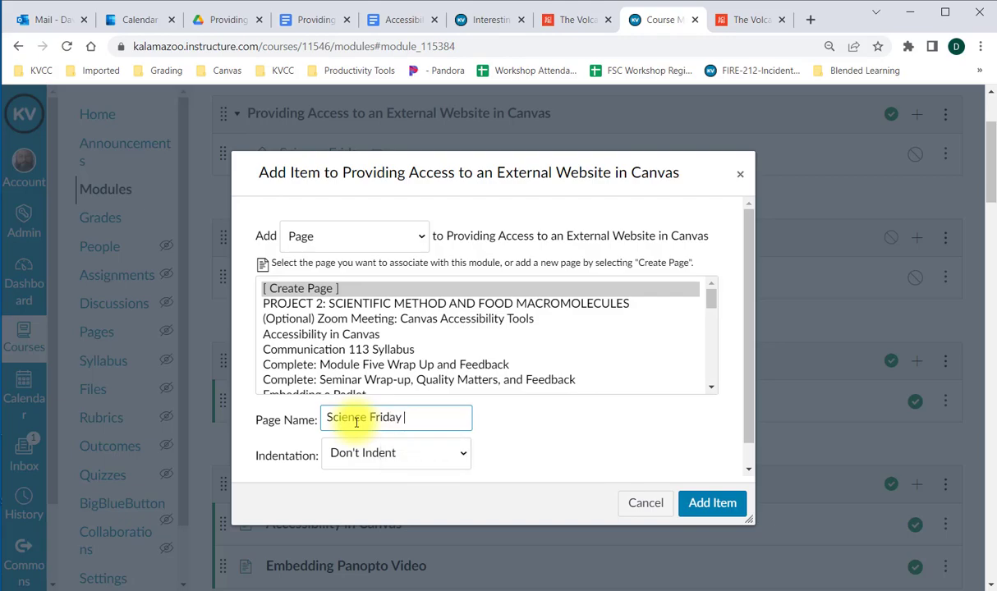
text(anvas Page)
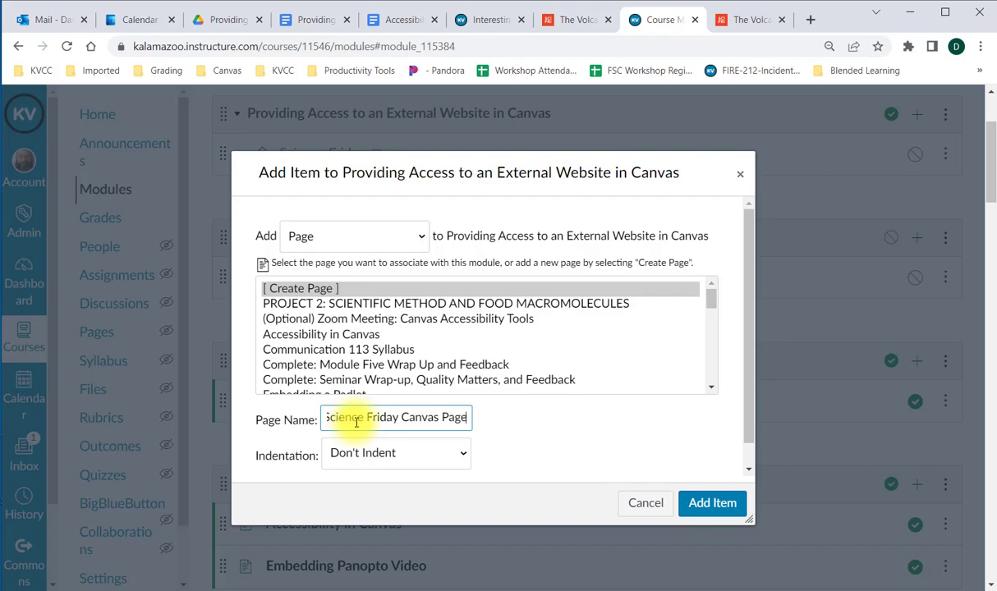
Set the page's indentation to Indent 1 Level and add it to the module.
click(460, 453)
click(434, 492)
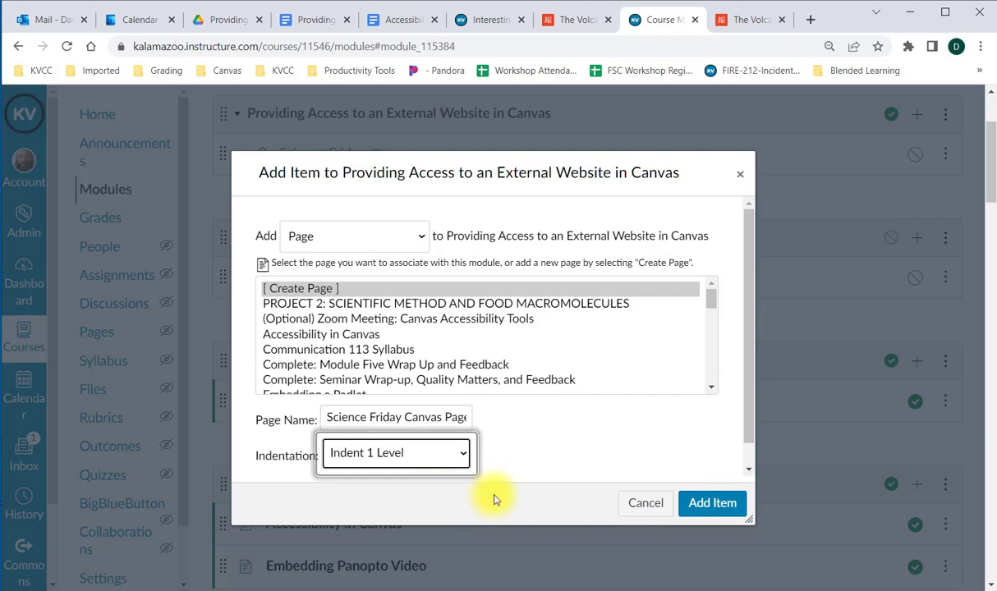
click(710, 503)
mouse_move(536, 589)
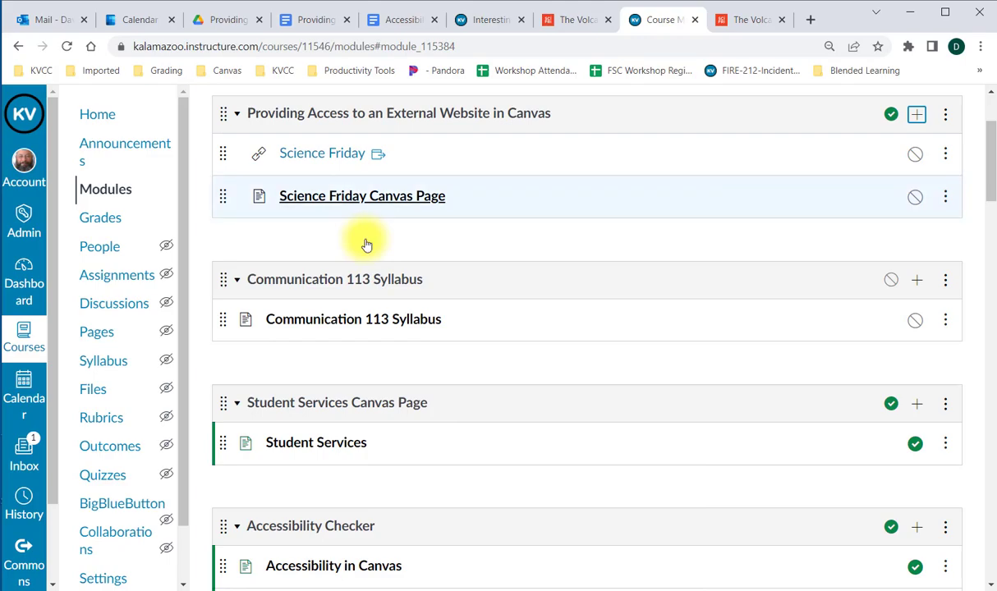
Open the Science Friday Canvas Page for editing and switch its content area to the HTML Editor.
click(415, 201)
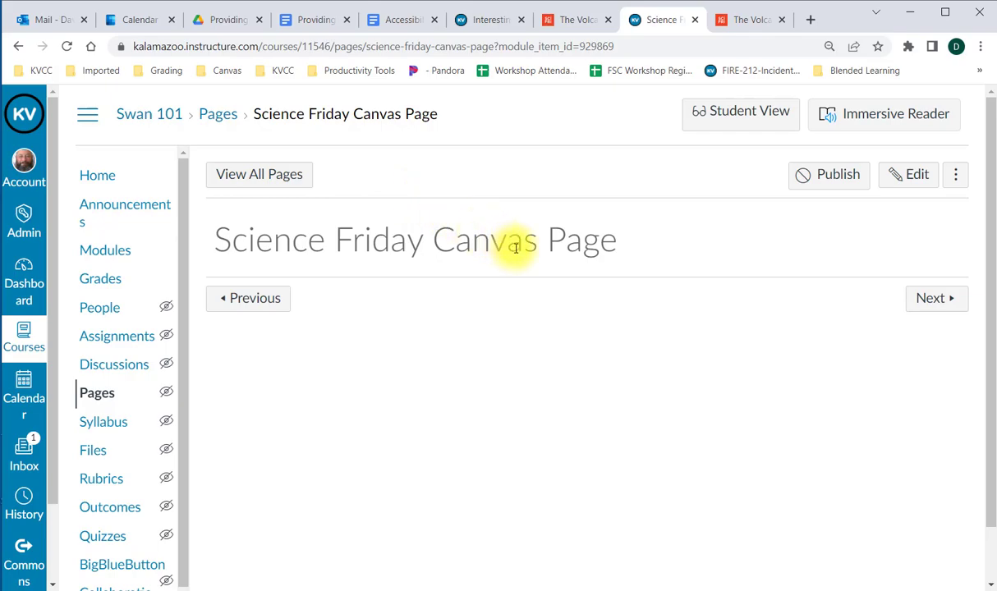
click(903, 177)
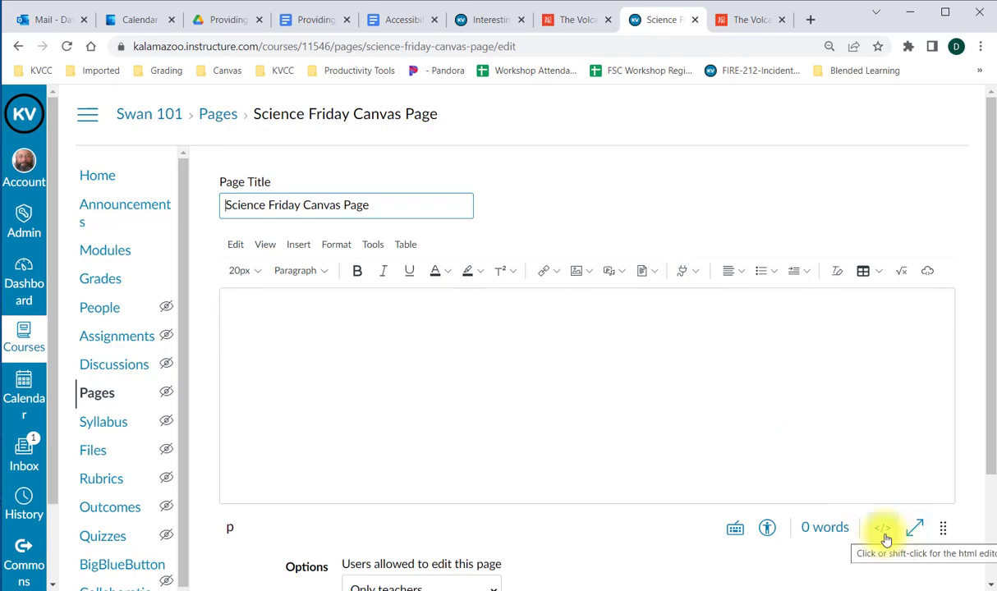
click(265, 251)
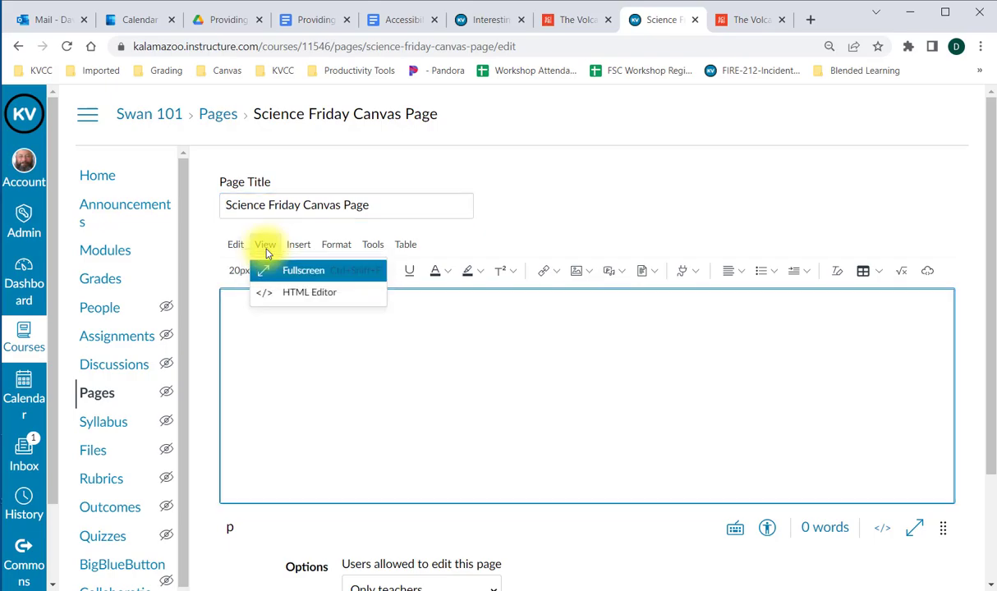
click(288, 298)
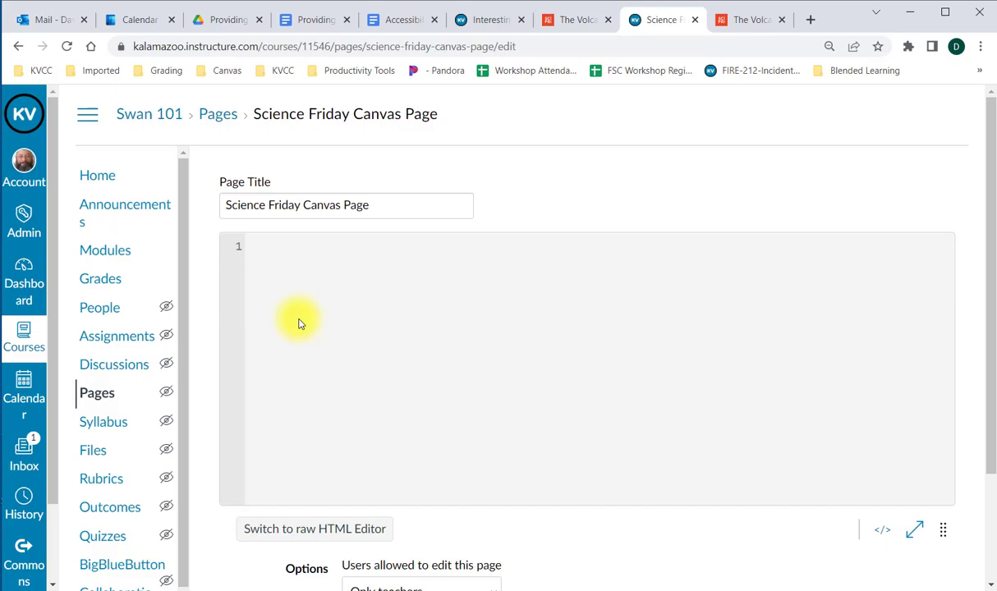
Switch to the Google Docs document and copy the complete iframe embed code below its title.
click(305, 21)
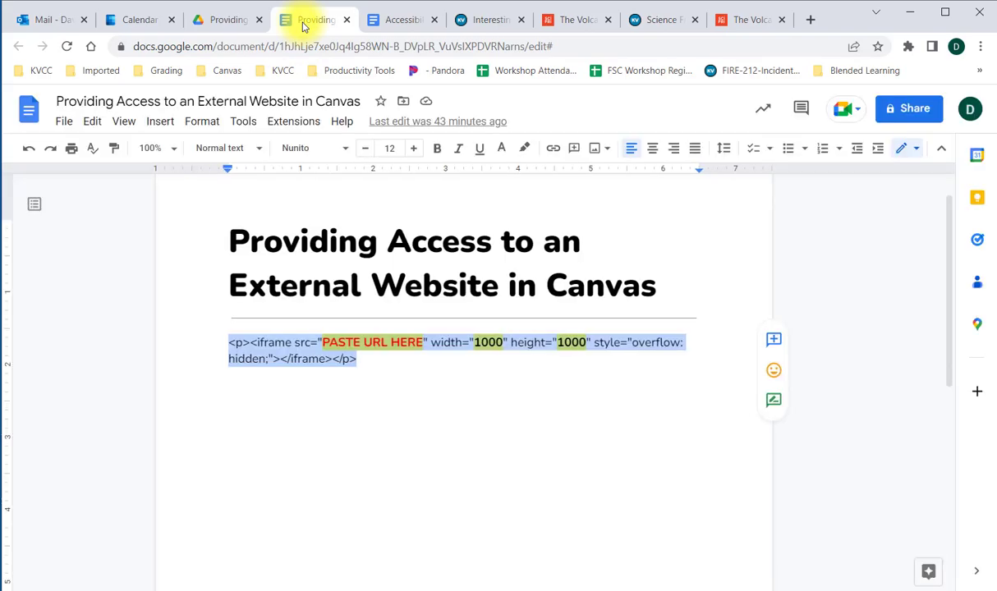
click(384, 374)
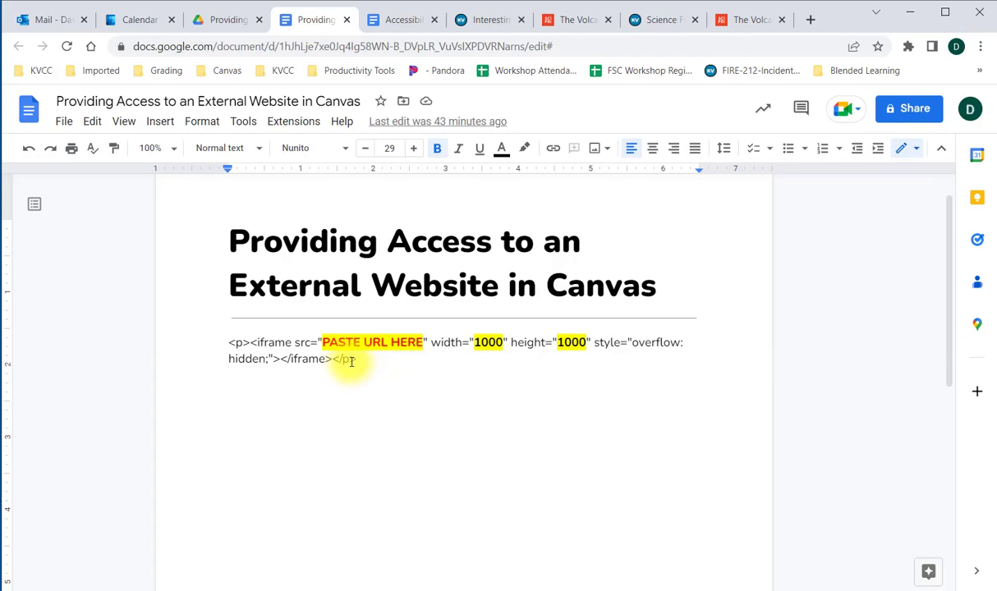
drag(359, 362, 229, 342)
key(ctrl+c)
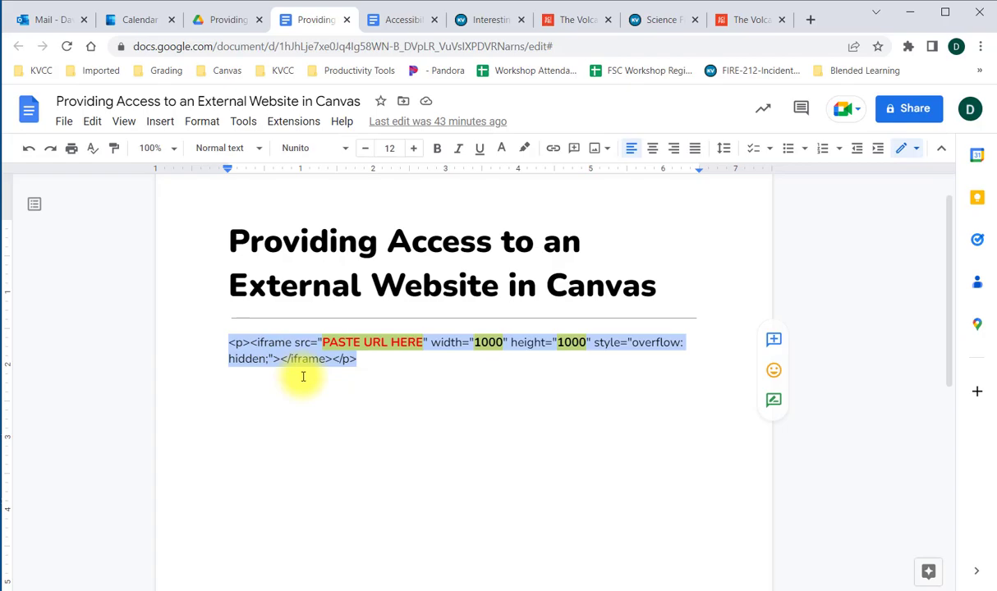
right_click(289, 338)
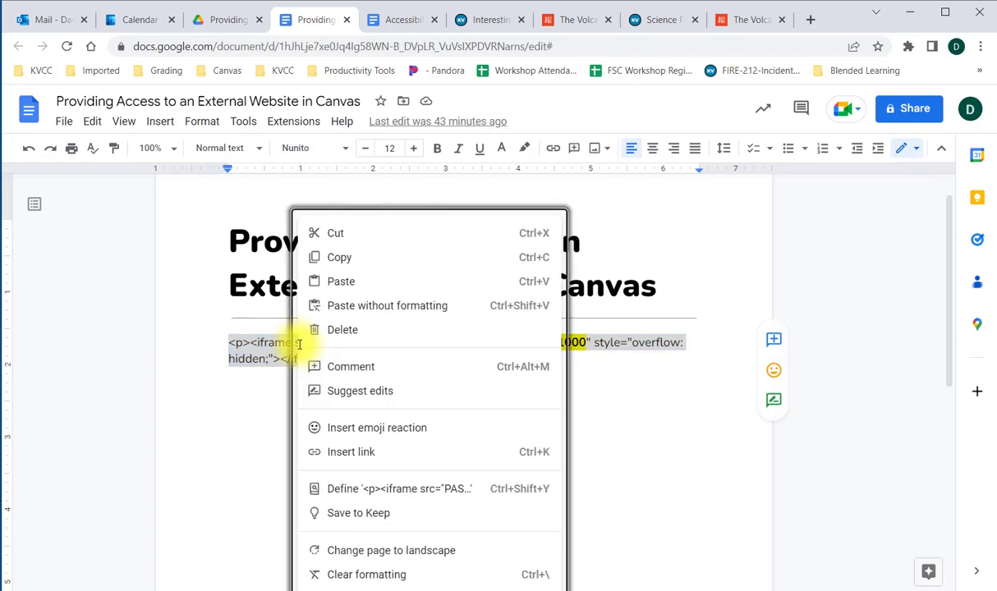
click(339, 258)
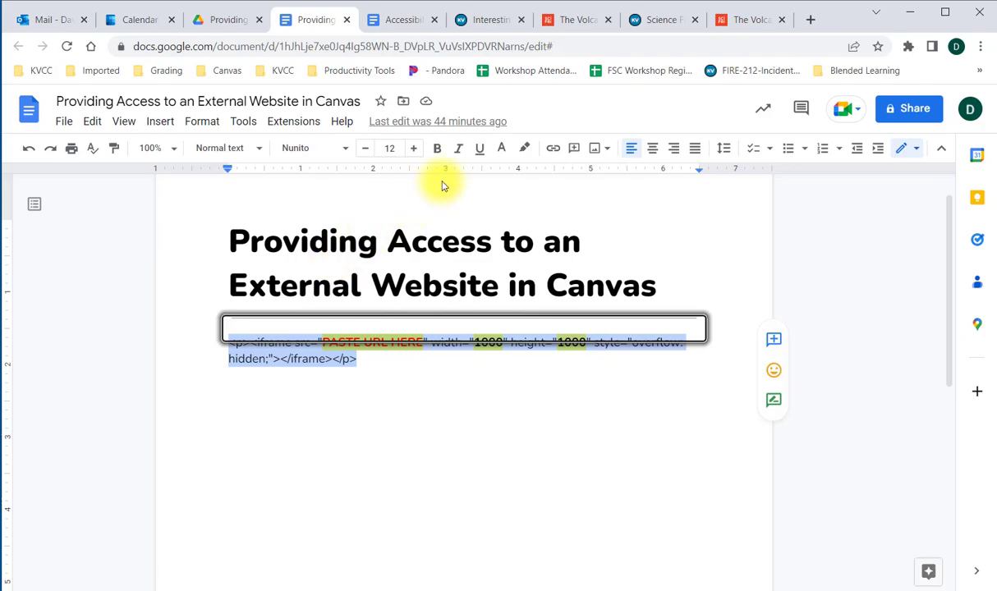
Switch back to Canvas and paste the iframe code into the HTML of the Science Friday Canvas Page.
click(653, 20)
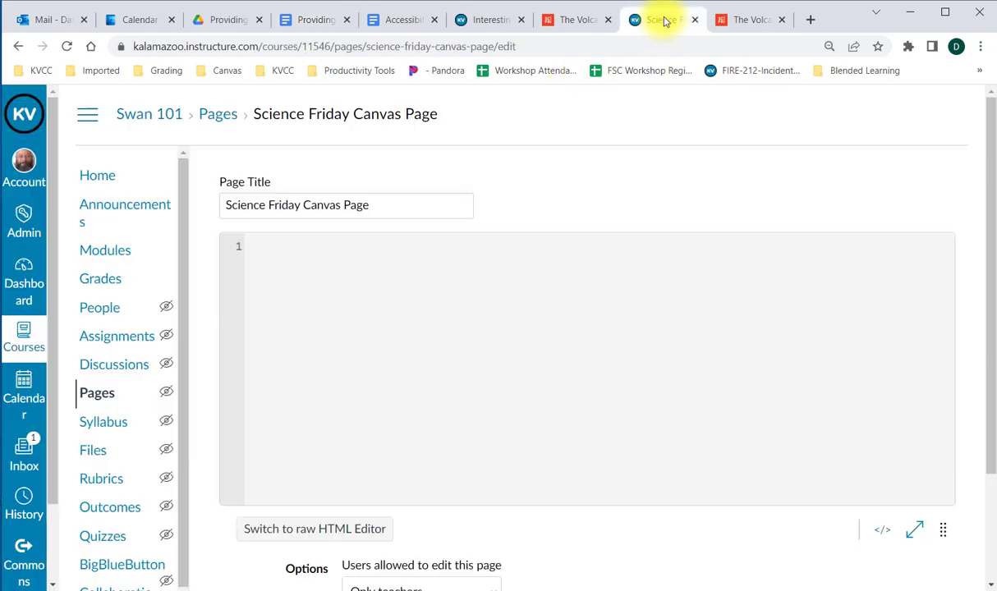
click(305, 248)
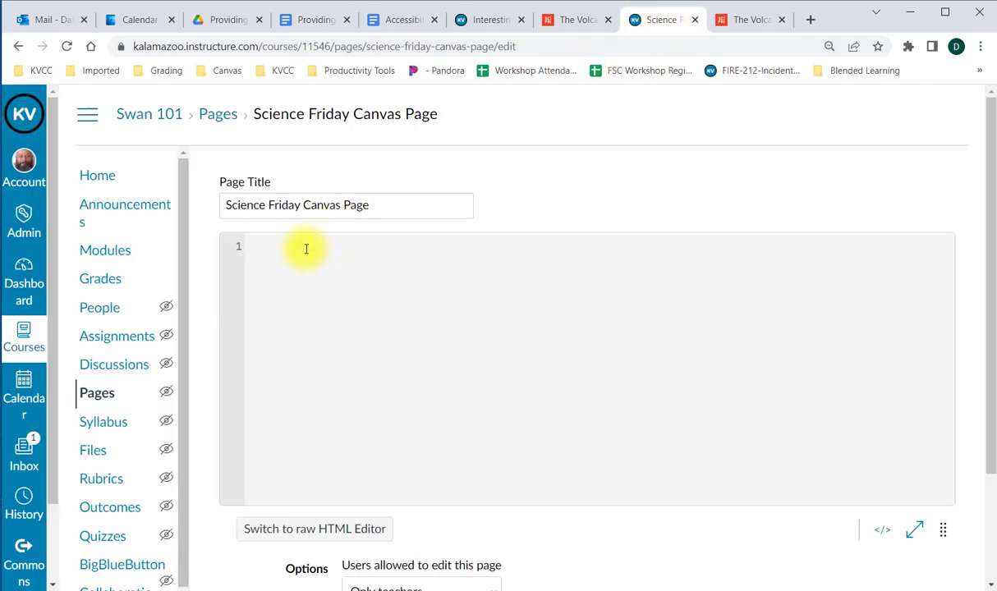
key(ctrl+v)
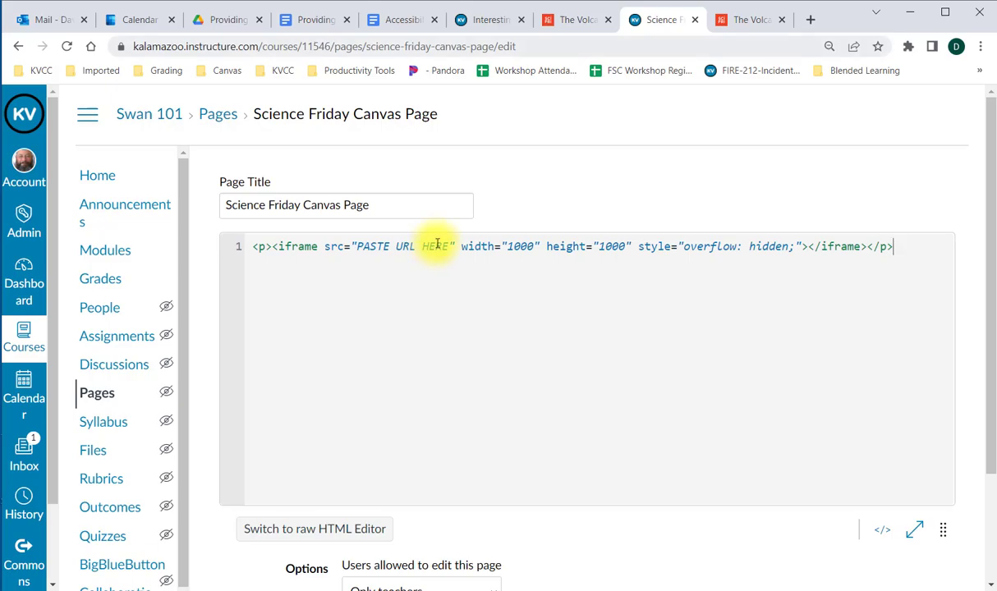
Switch to the Science Friday volcanic winters article and copy its full web address.
click(584, 22)
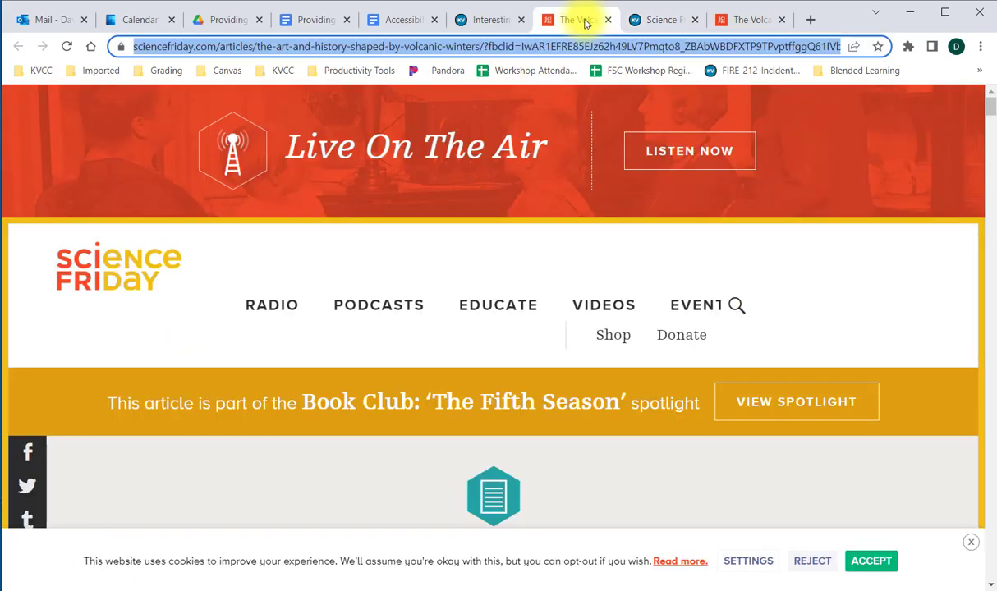
right_click(372, 49)
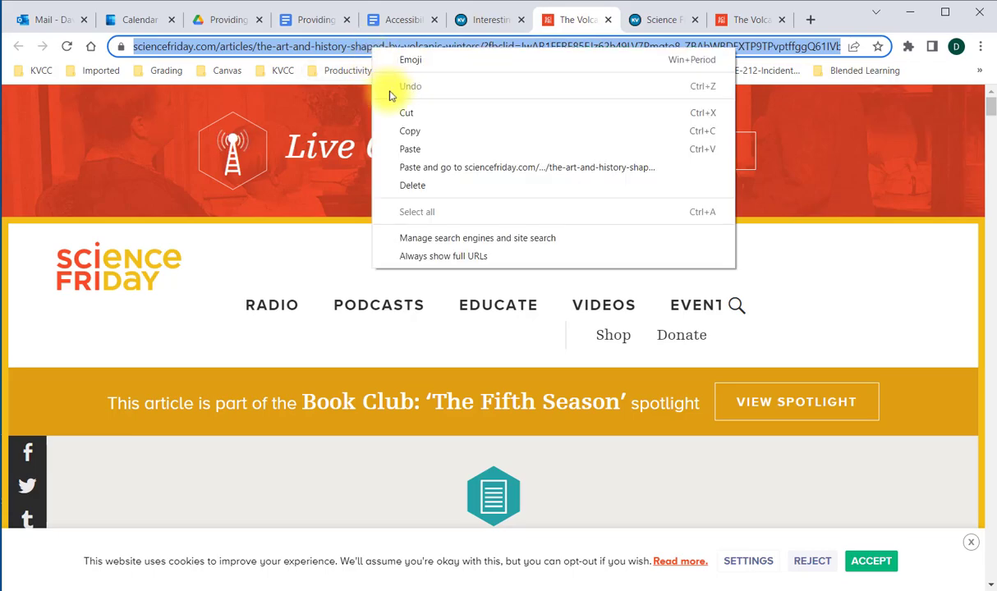
click(408, 131)
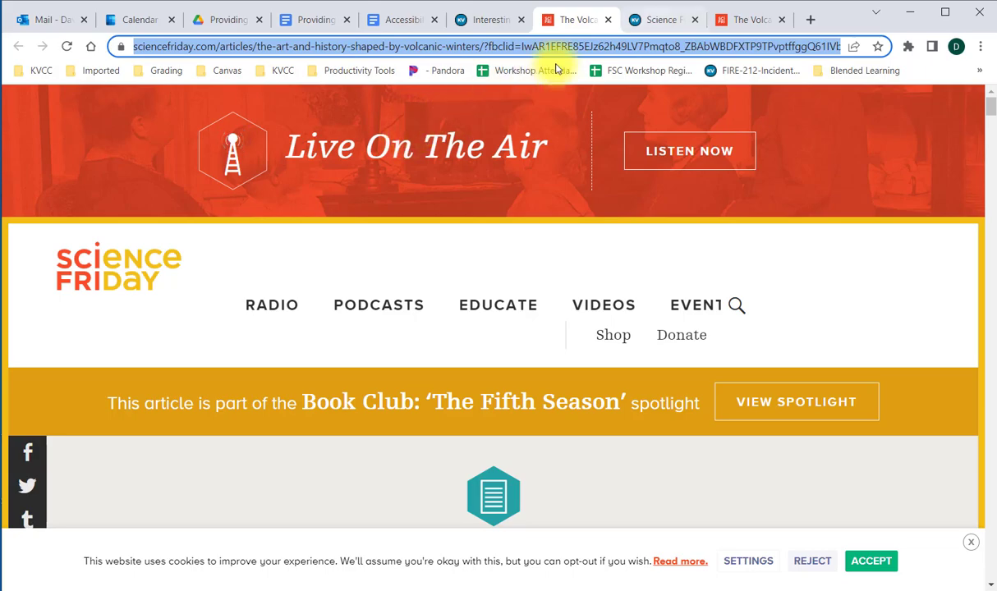
Back on the Canvas page, replace the PASTE URL HERE placeholder in the iframe code with the copied article address and save the page.
click(652, 20)
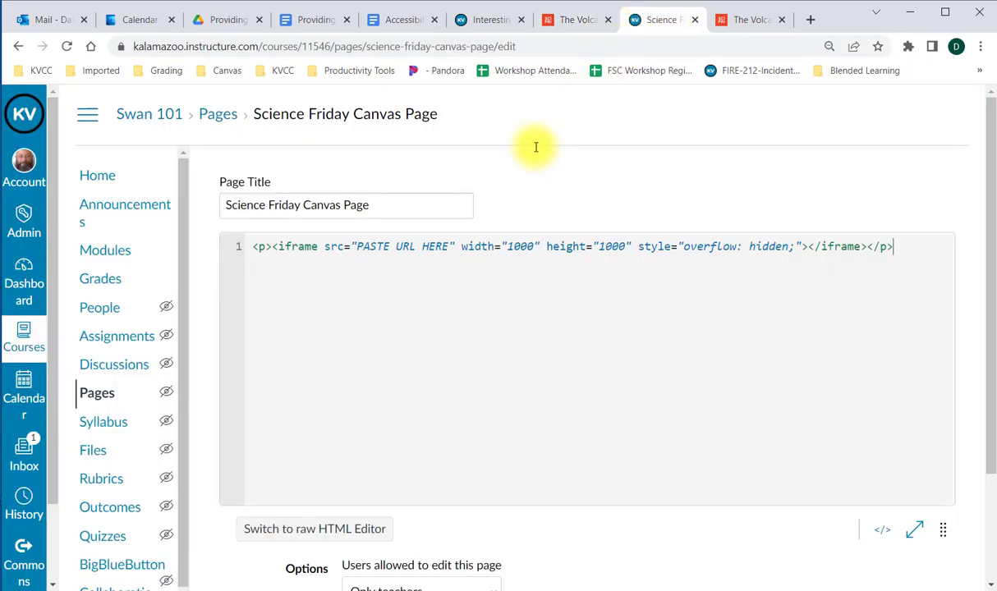
drag(449, 246, 356, 247)
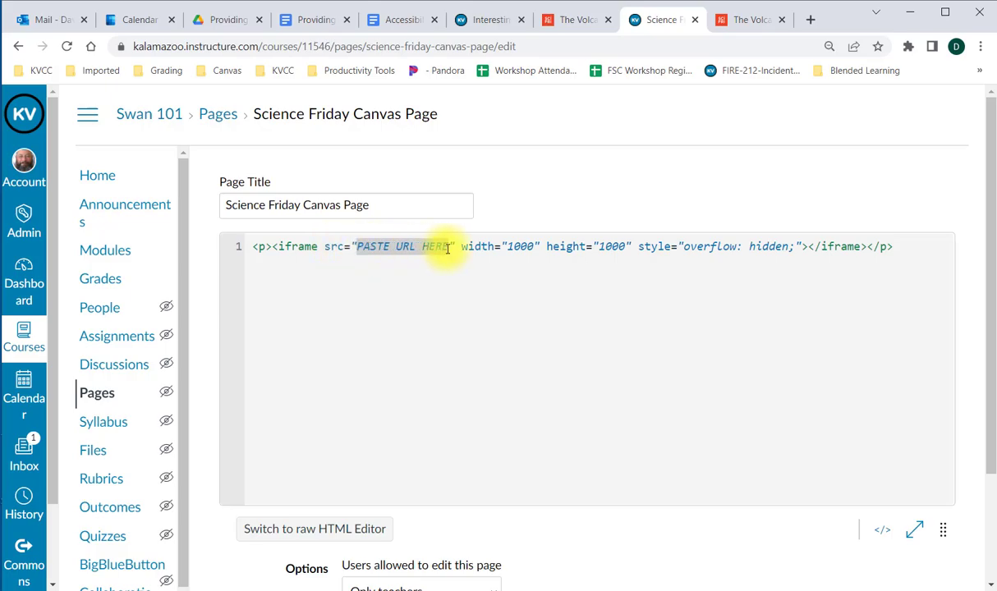
right_click(401, 247)
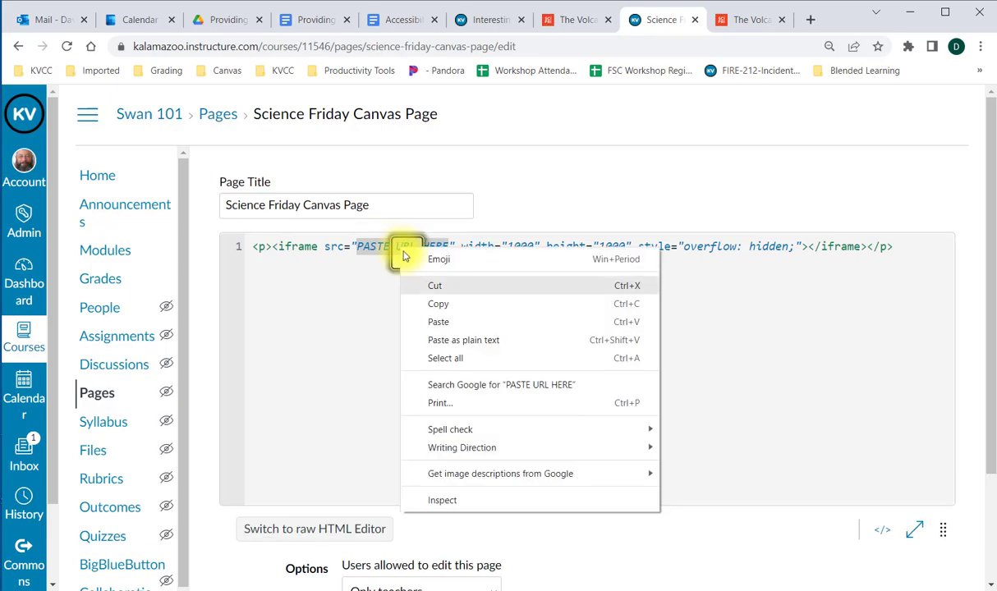
click(438, 322)
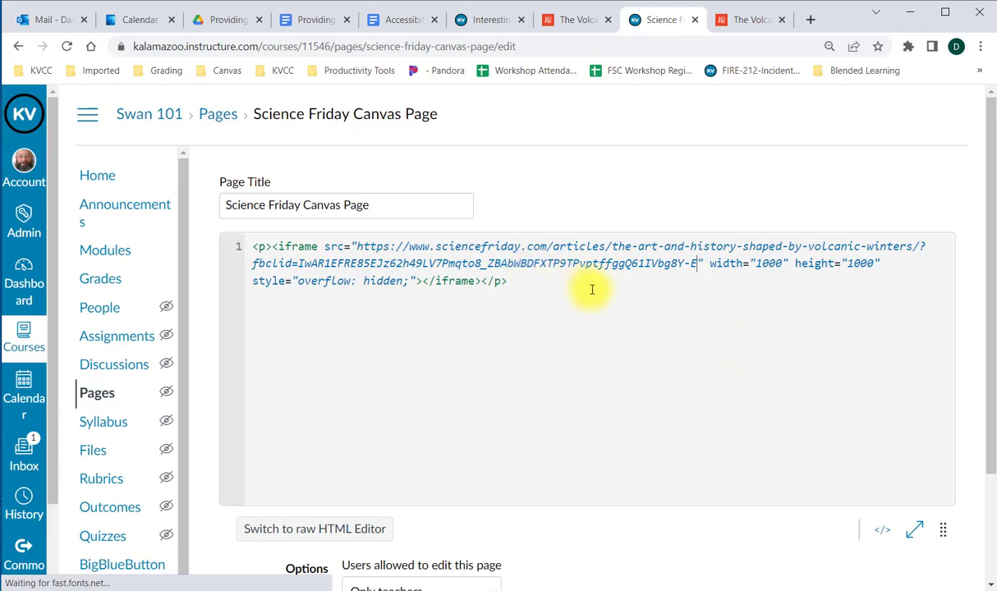
scroll(596, 295, down, 2)
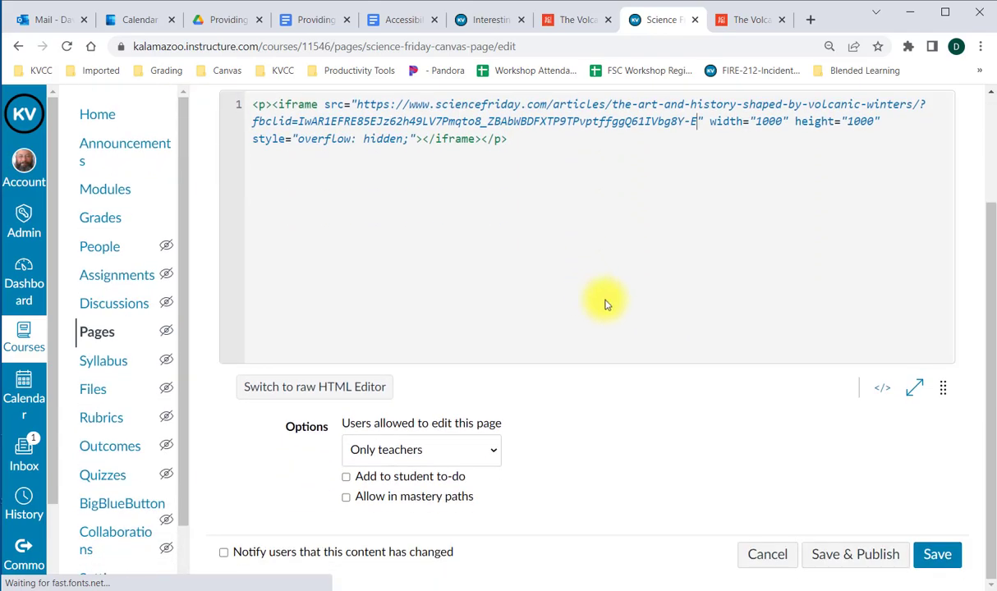
click(935, 555)
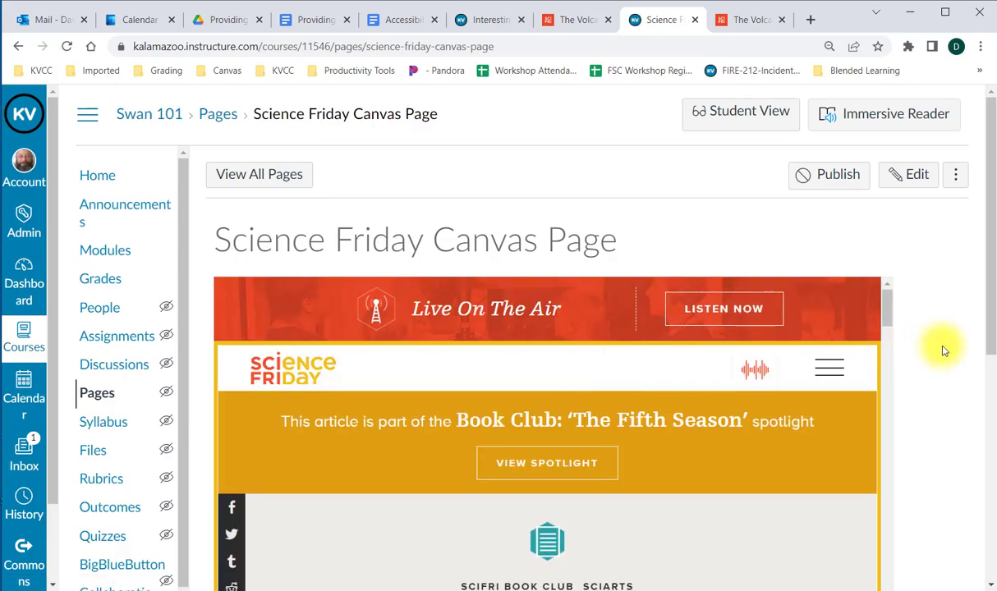
Examine how the embedded Science Friday article displays and scrolls on the saved Canvas page.
scroll(951, 350, down, 5)
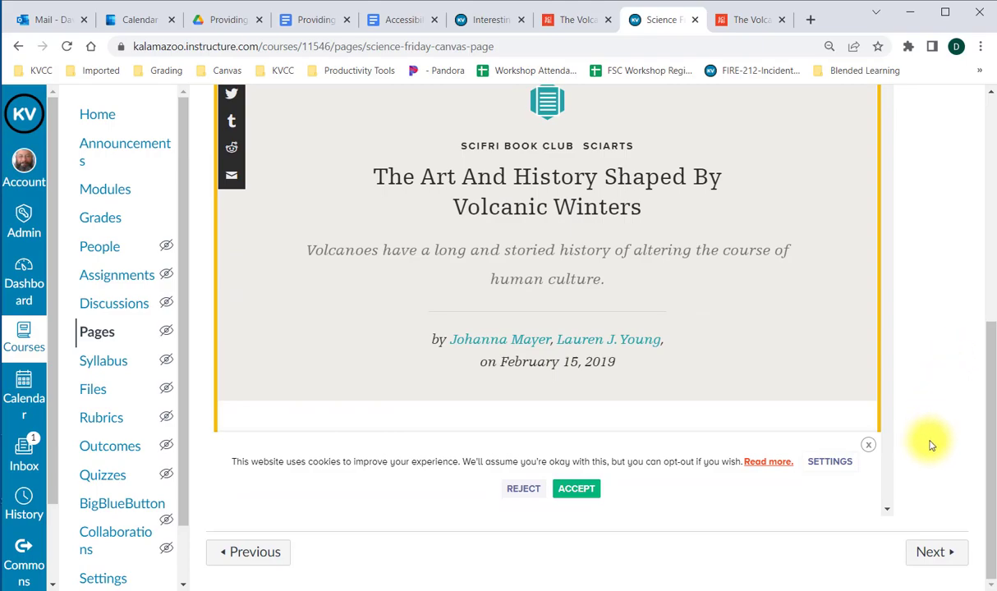
scroll(926, 461, up, 2)
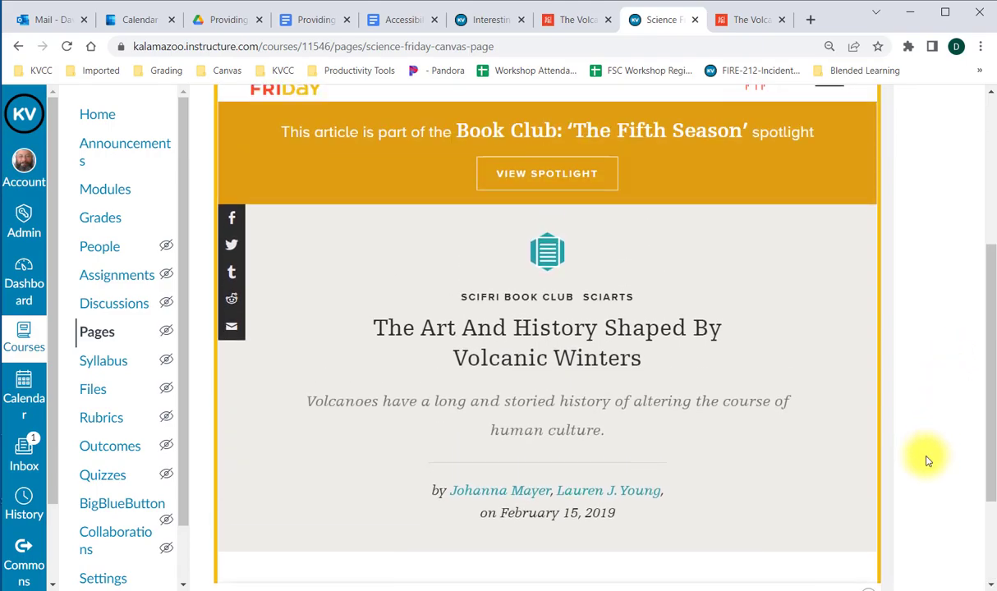
scroll(926, 462, up, 2)
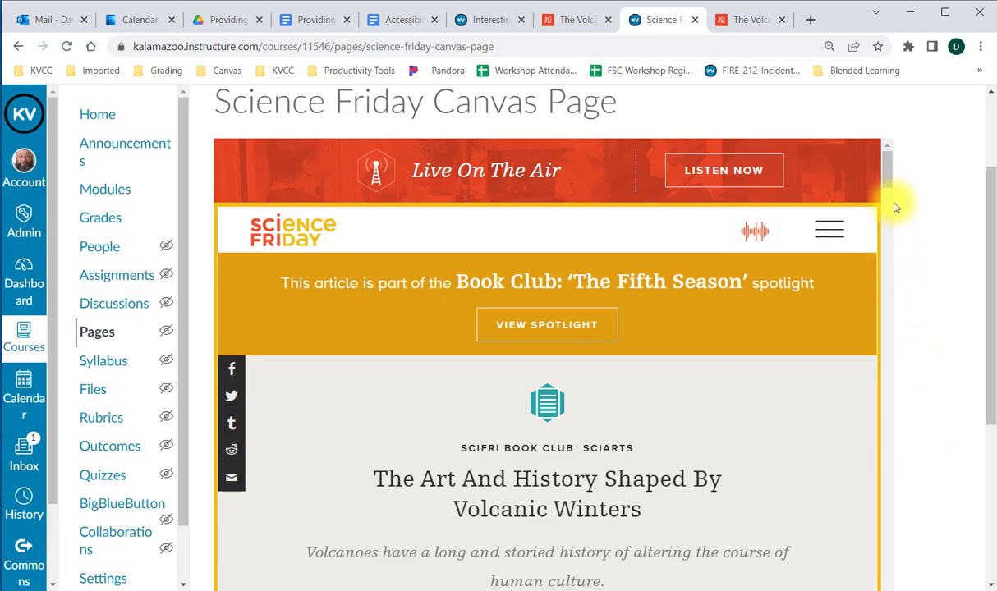
drag(889, 164, 868, 151)
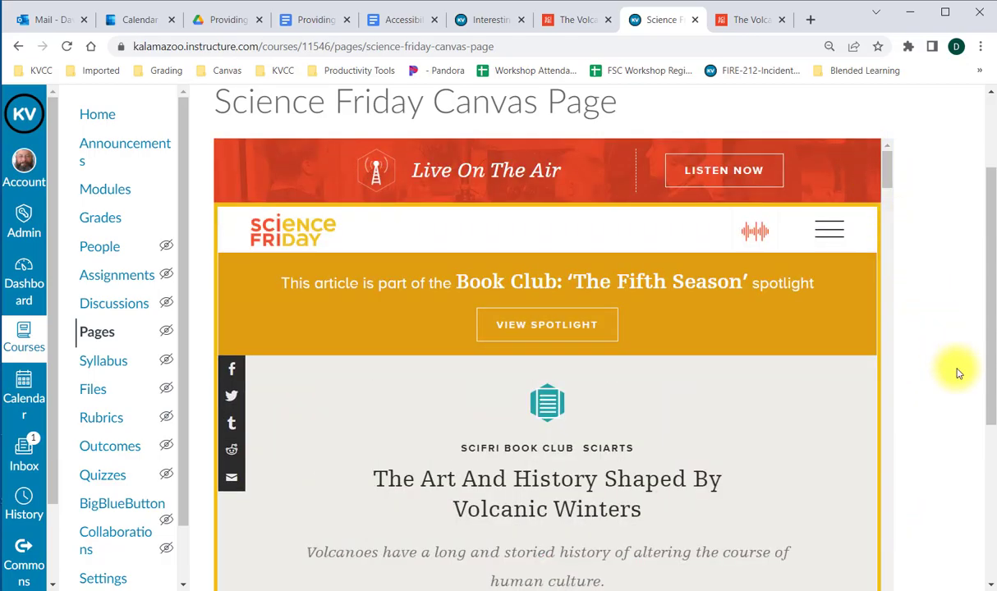
scroll(956, 373, down, 1)
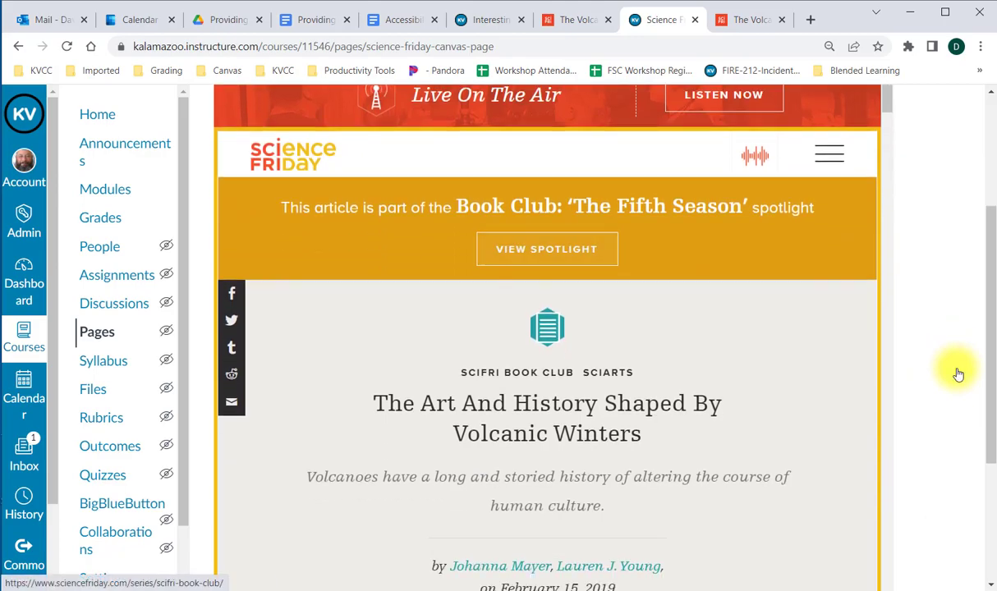
scroll(958, 373, up, 1)
scroll(956, 373, up, 1)
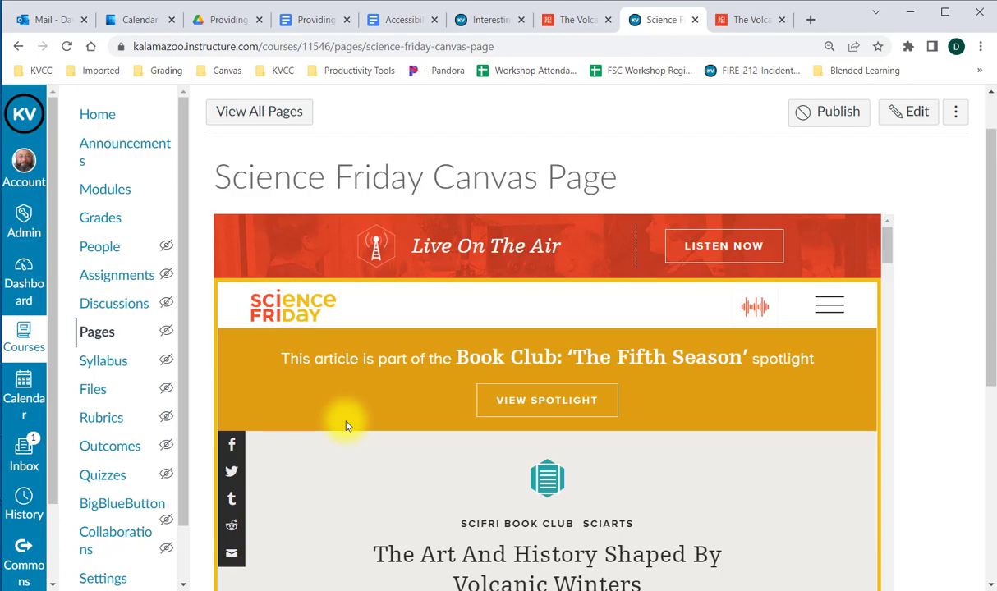
scroll(373, 357, up, 1)
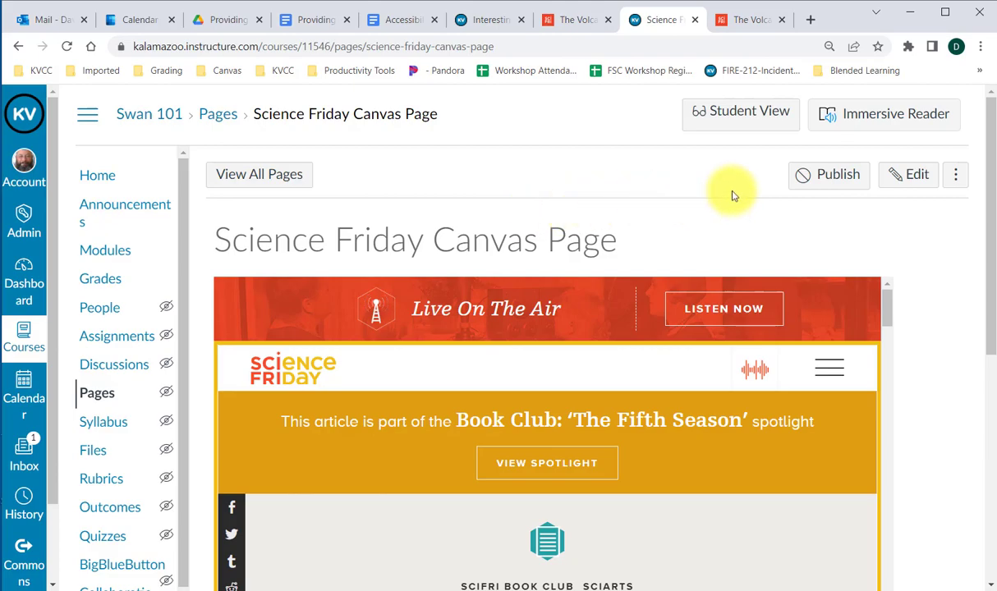
Reopen the Science Friday Canvas Page for editing and make blank lines above the embedded article.
click(905, 180)
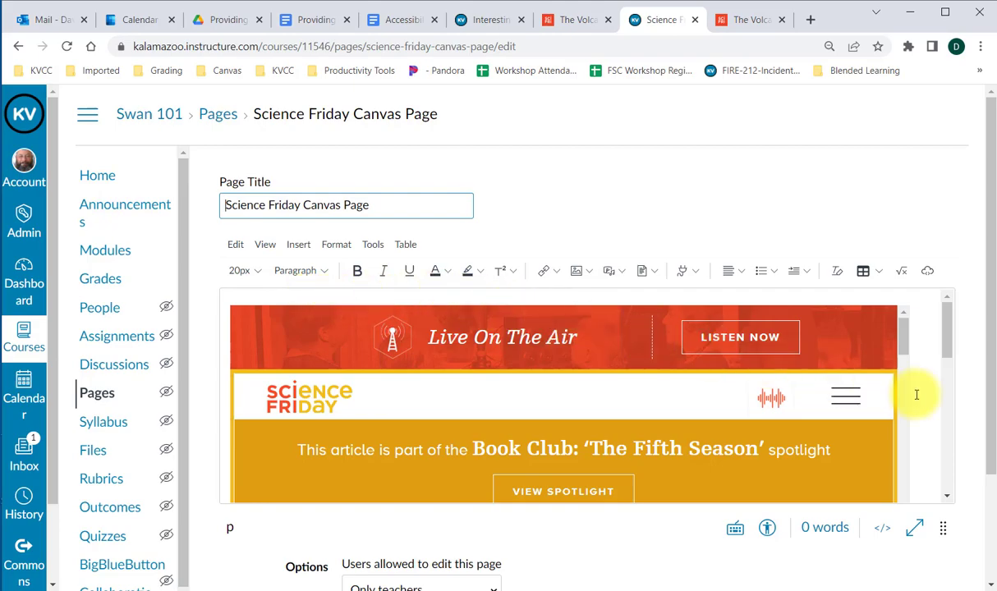
scroll(916, 395, down, 10)
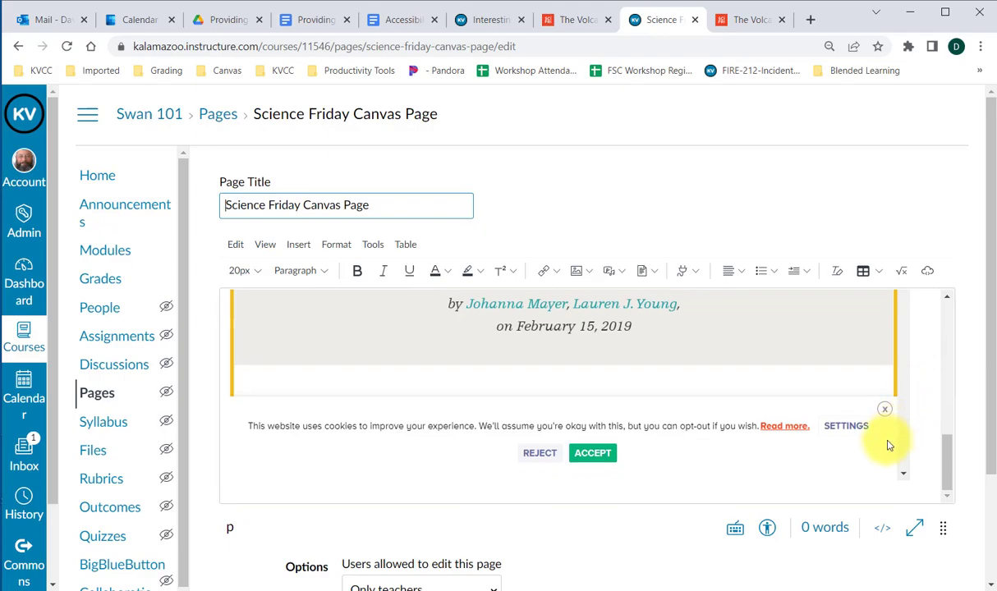
scroll(901, 442, down, 3)
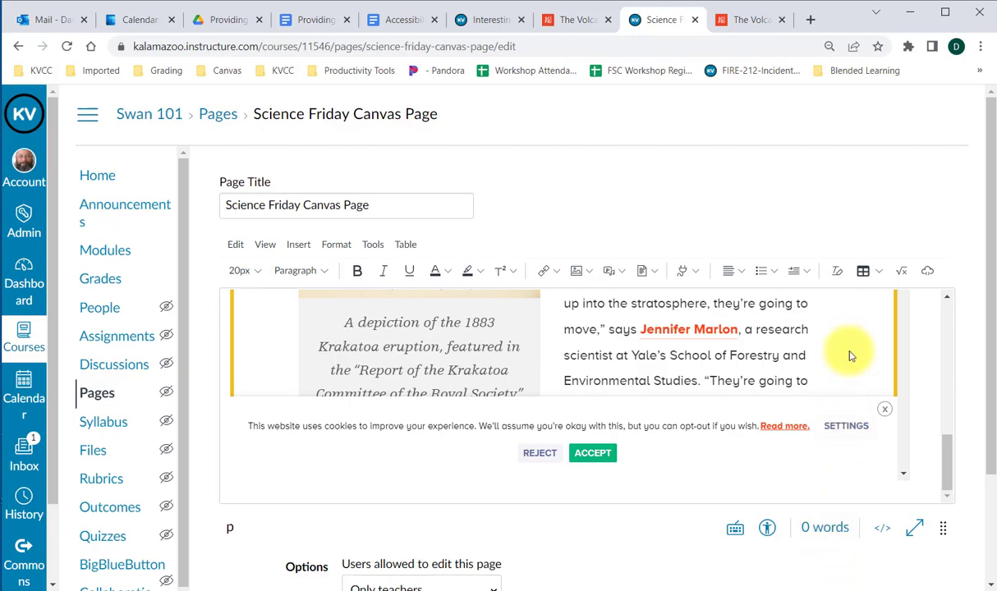
scroll(870, 370, down, 5)
click(921, 416)
click(921, 416)
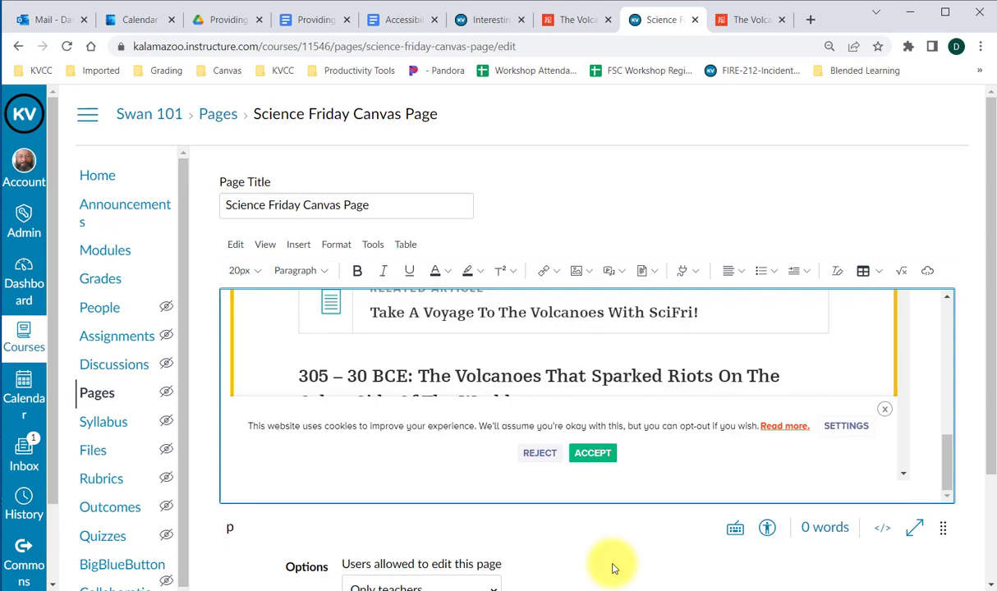
key(Right)
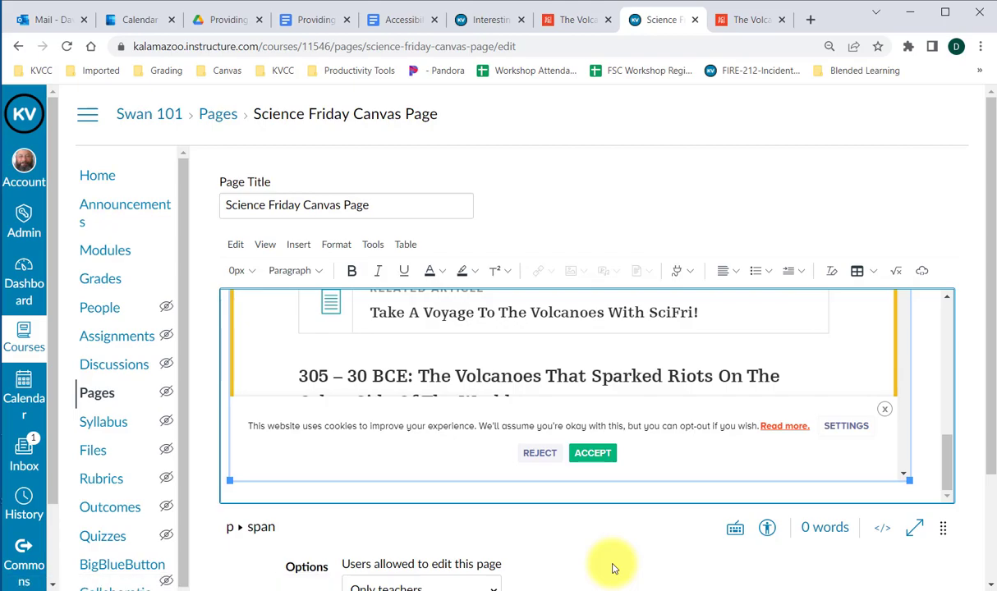
key(Right)
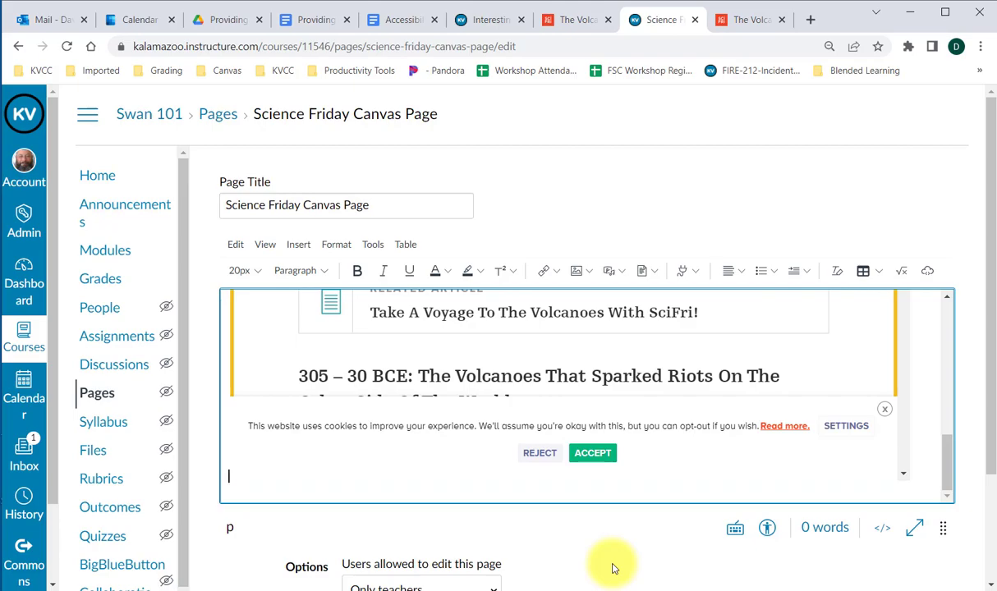
scroll(919, 415, up, 10)
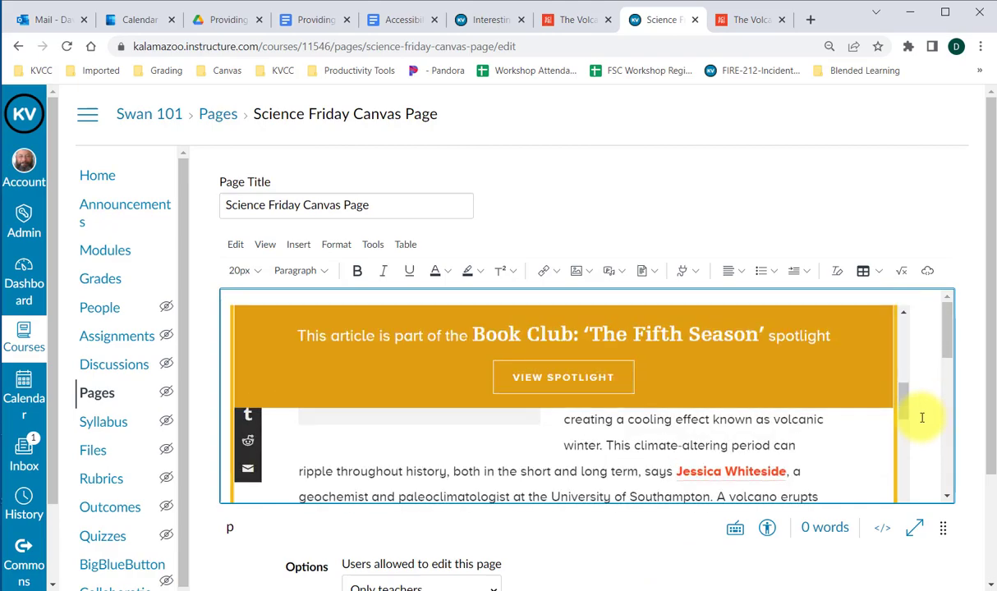
scroll(921, 418, down, 10)
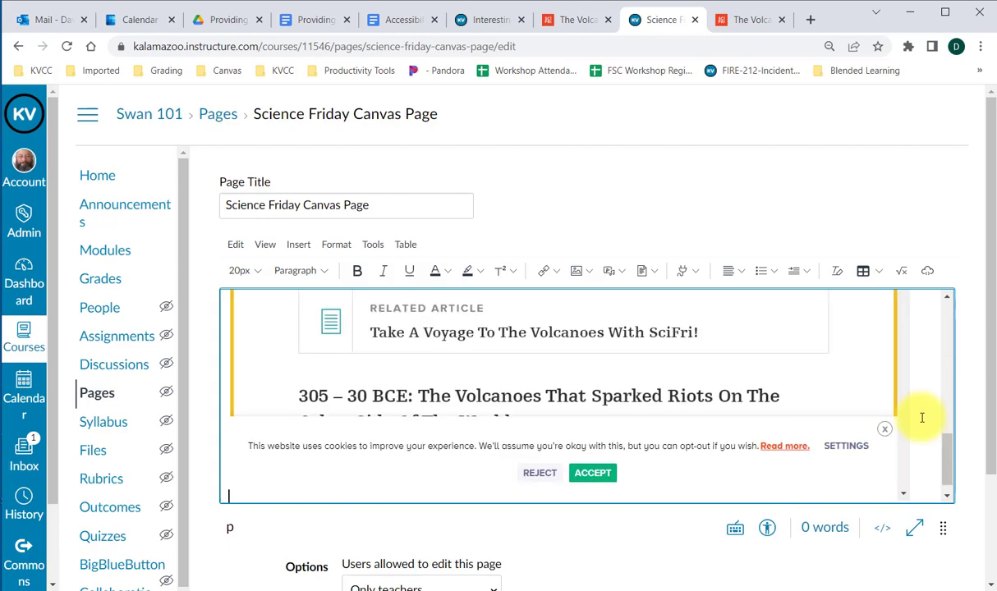
scroll(915, 385, up, 10)
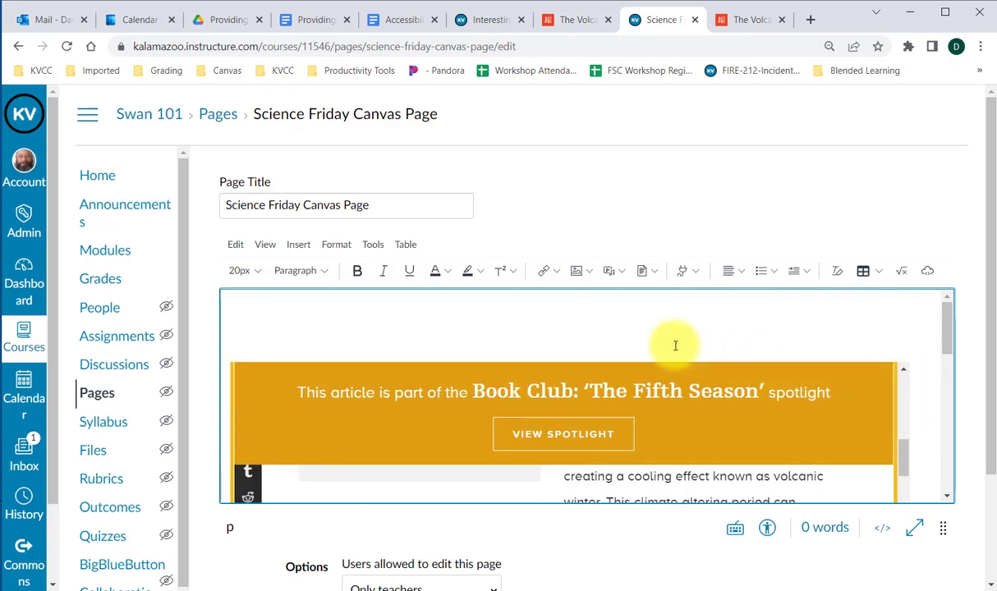
Above the embedded article, enter "Review the Science Friday article below. If you wish, You can open the Science Friday article in a seperate tab.".
click(252, 318)
text(Revi)
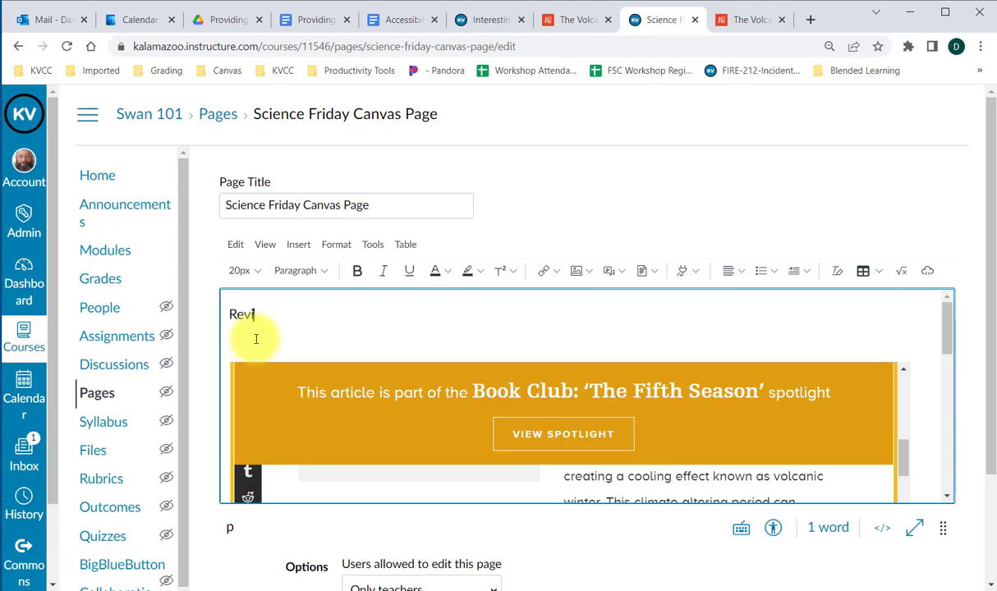
text(ew the follo)
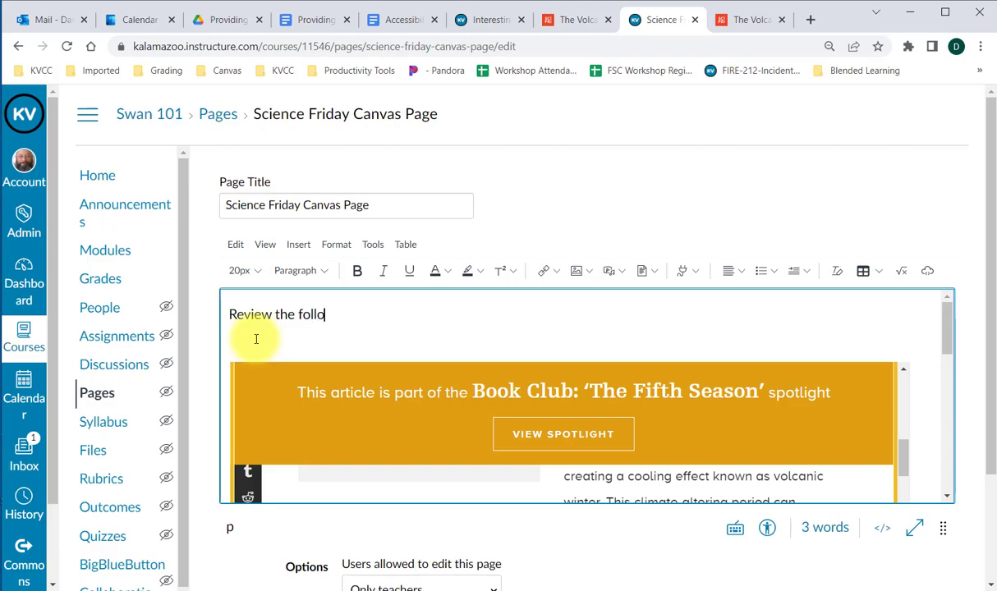
key(BackSpace)
key(BackSpace)
key(BackSpace)
key(BackSpace)
key(BackSpace)
text(Science Friday )
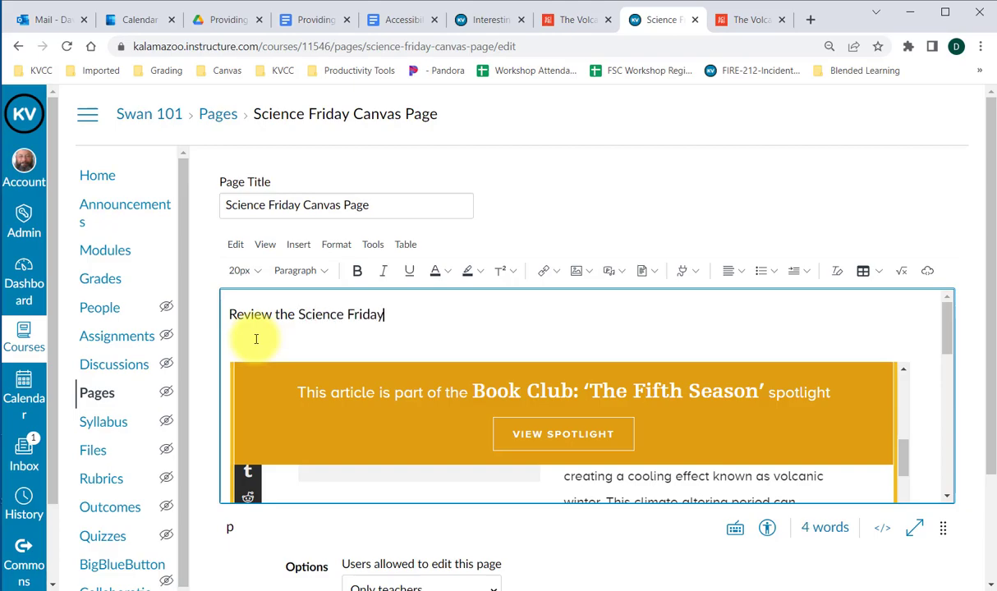
text(article belo)
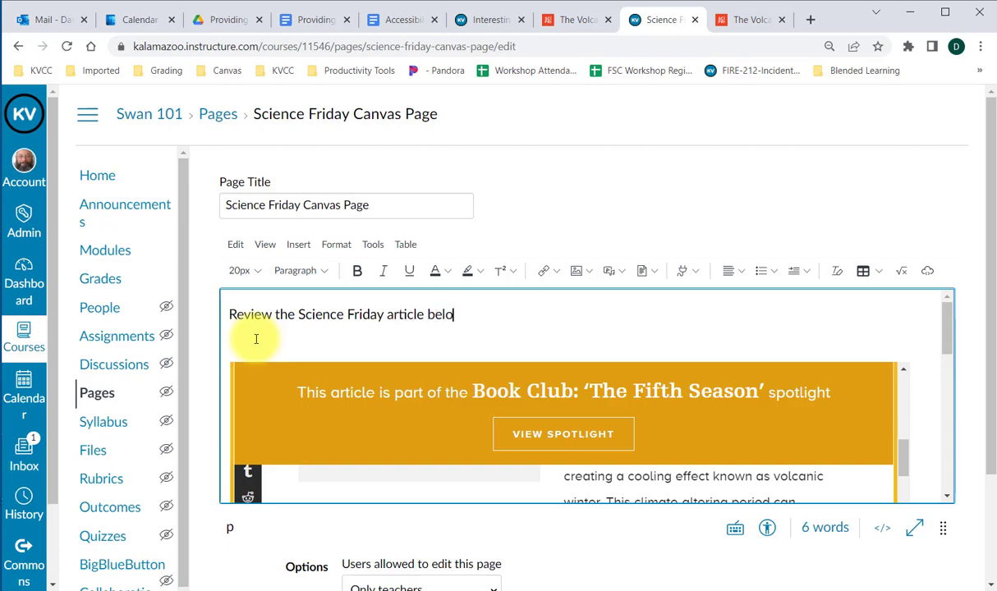
text(w. If you wish)
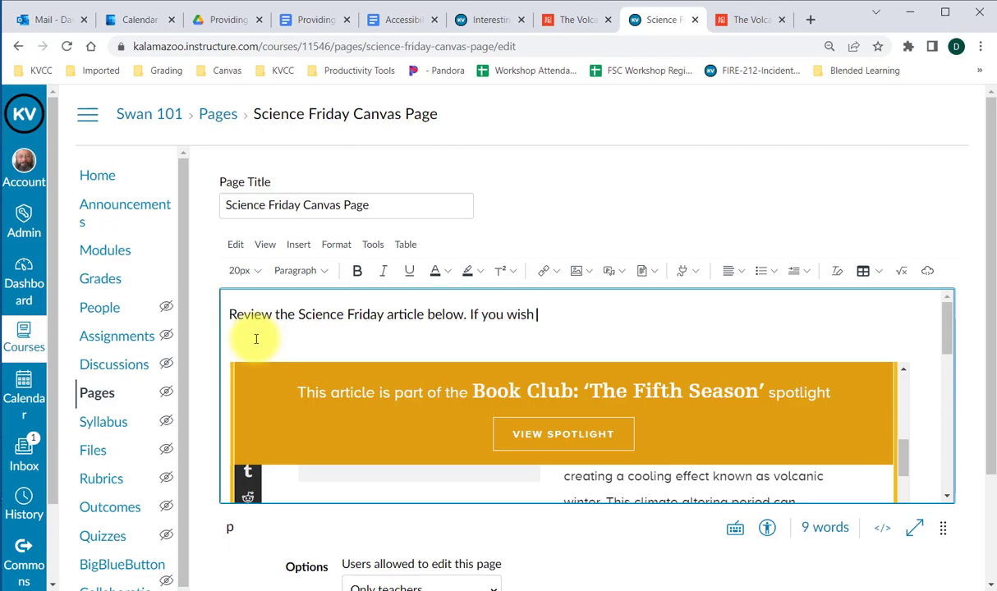
text(, You can)
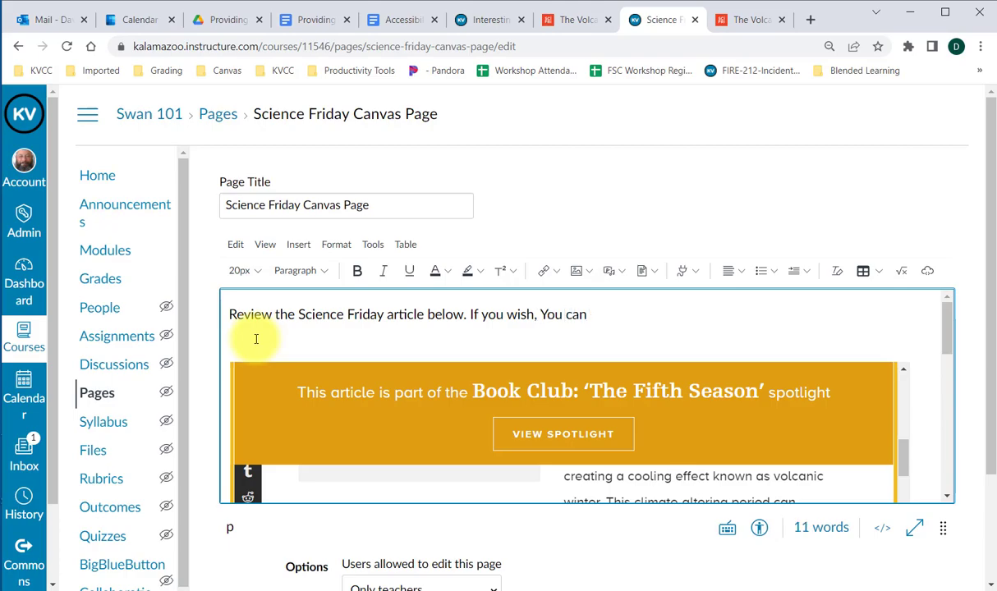
text( open the Science)
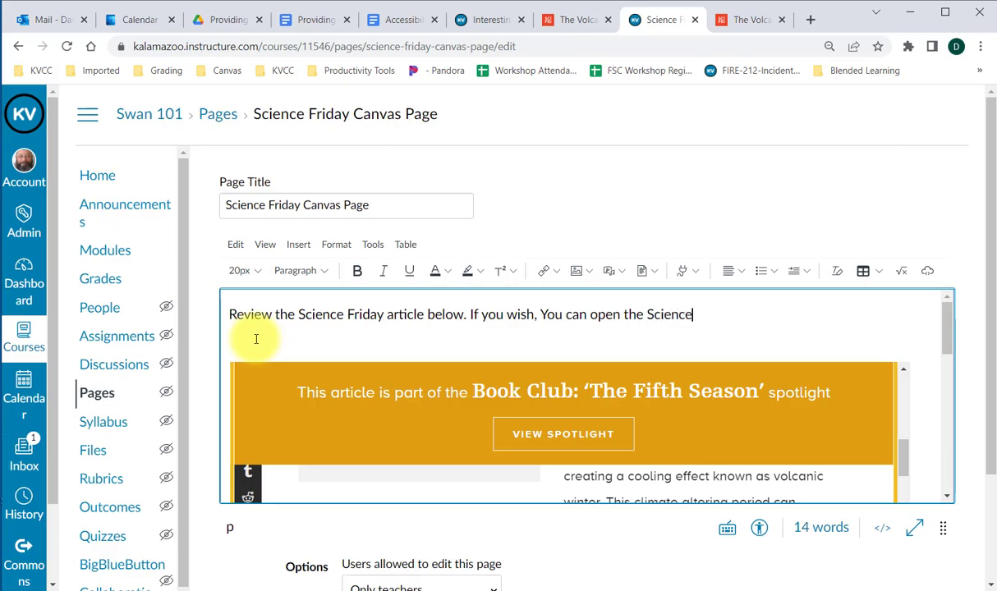
text( Friday article )
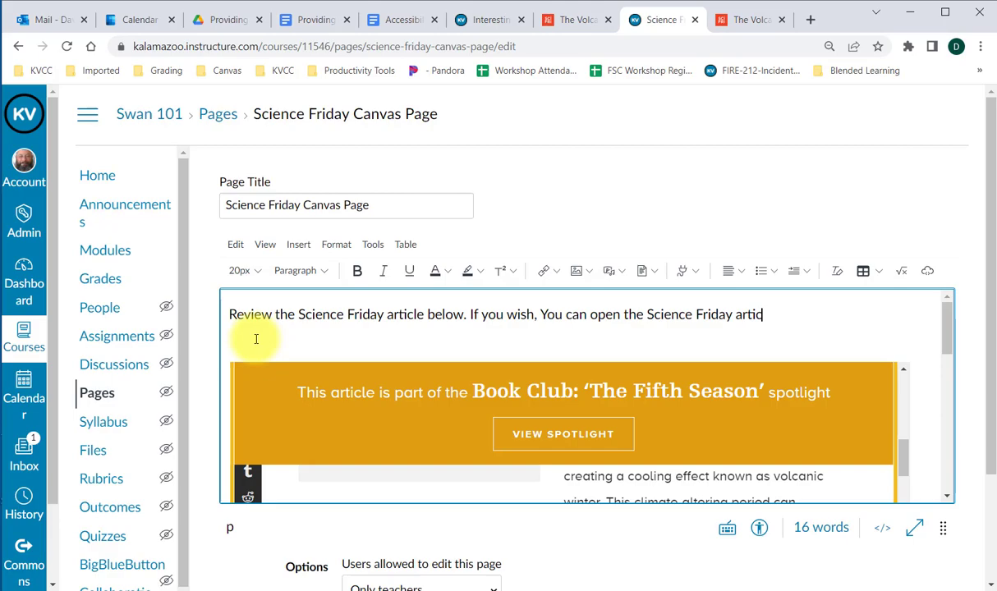
text(in a seperate )
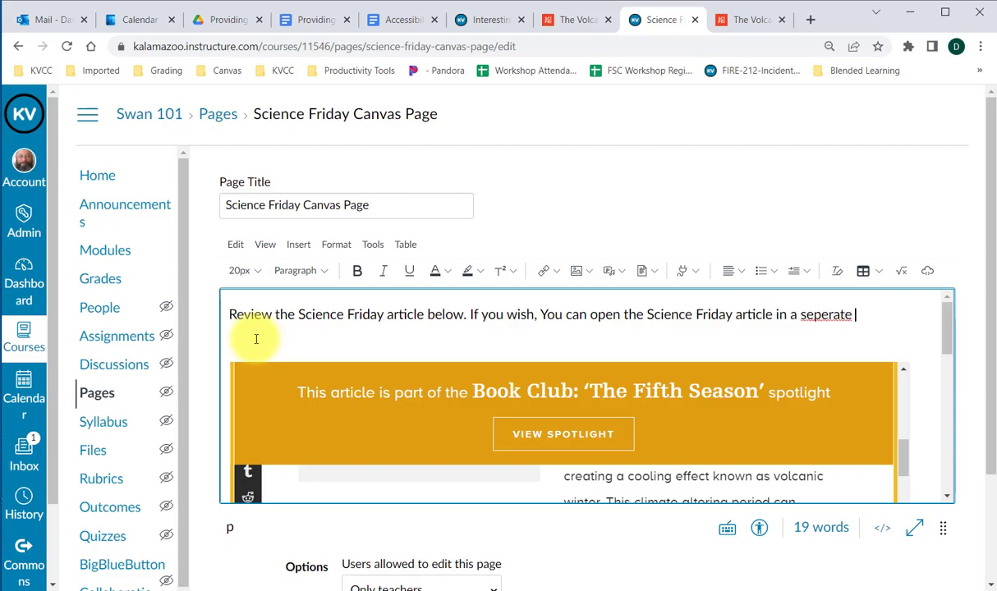
text(tab.)
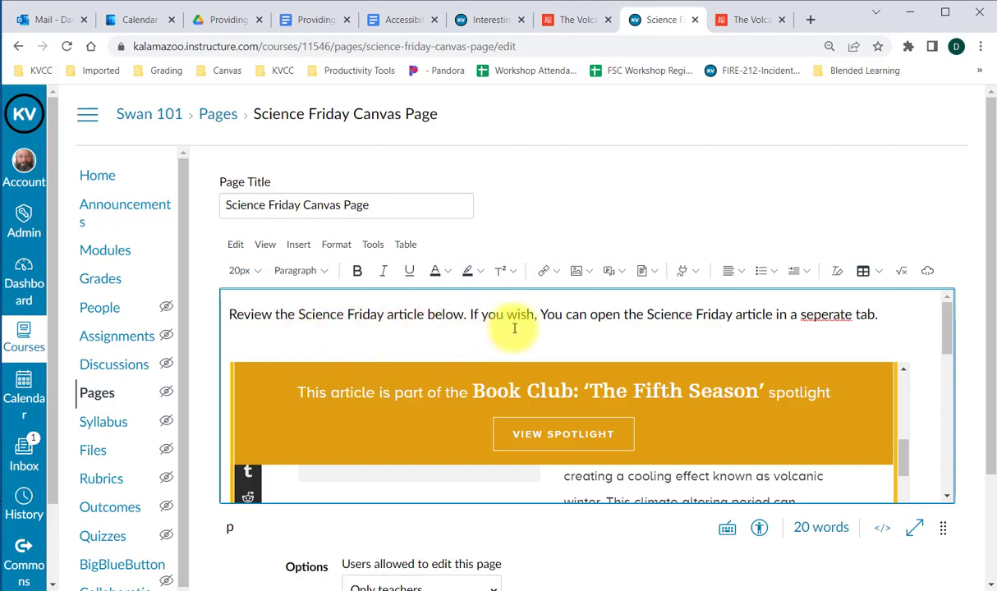
In the intro text, correct the misspelled "seperate" to "separate" and make the capitalized "You" after the comma lowercase.
right_click(825, 314)
click(829, 327)
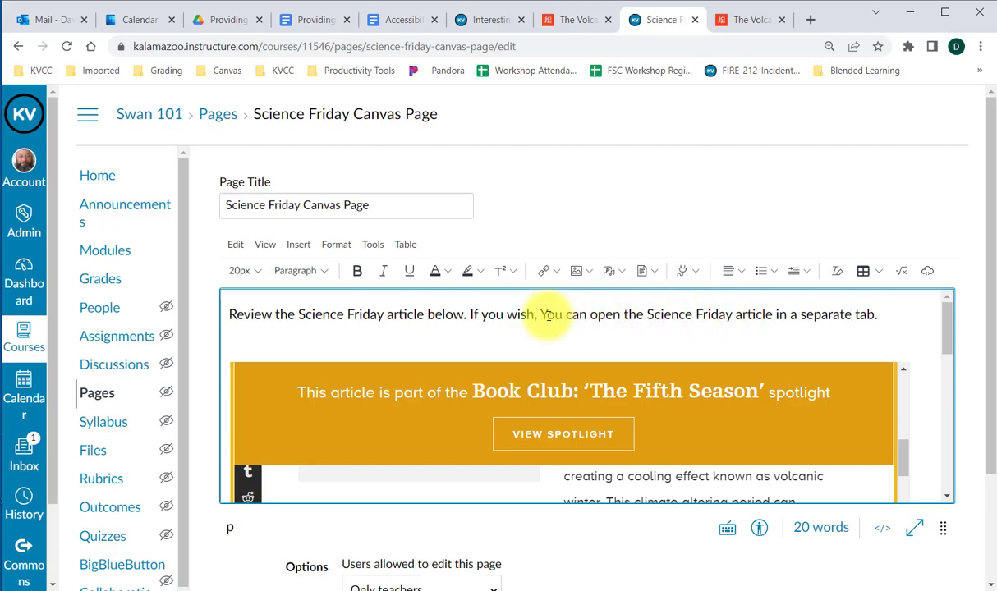
key(BackSpace)
text(y)
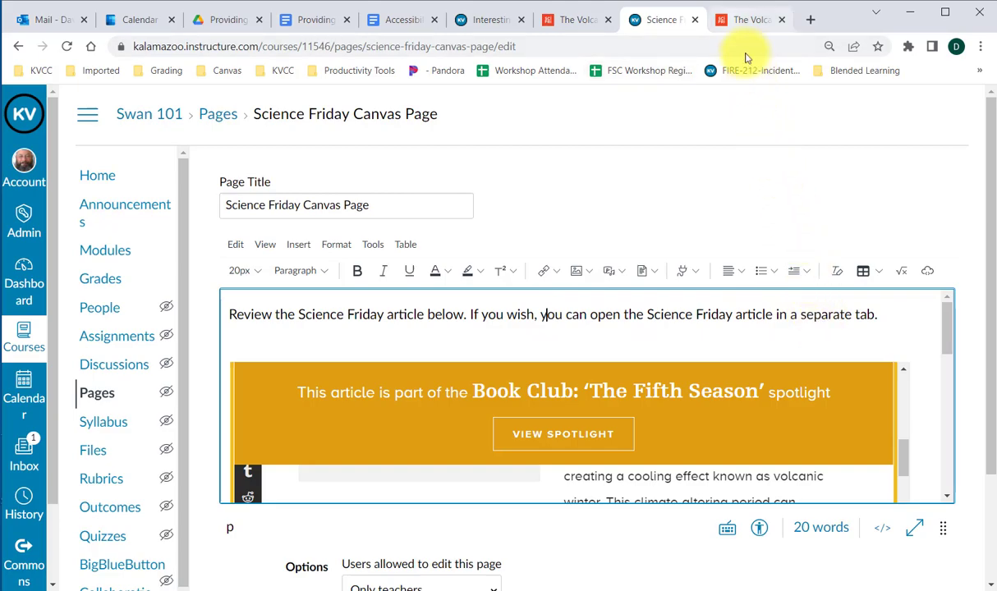
Copy the full web address of the Science Friday article from its open browser tab and return to the Canvas page editor.
click(736, 25)
click(443, 48)
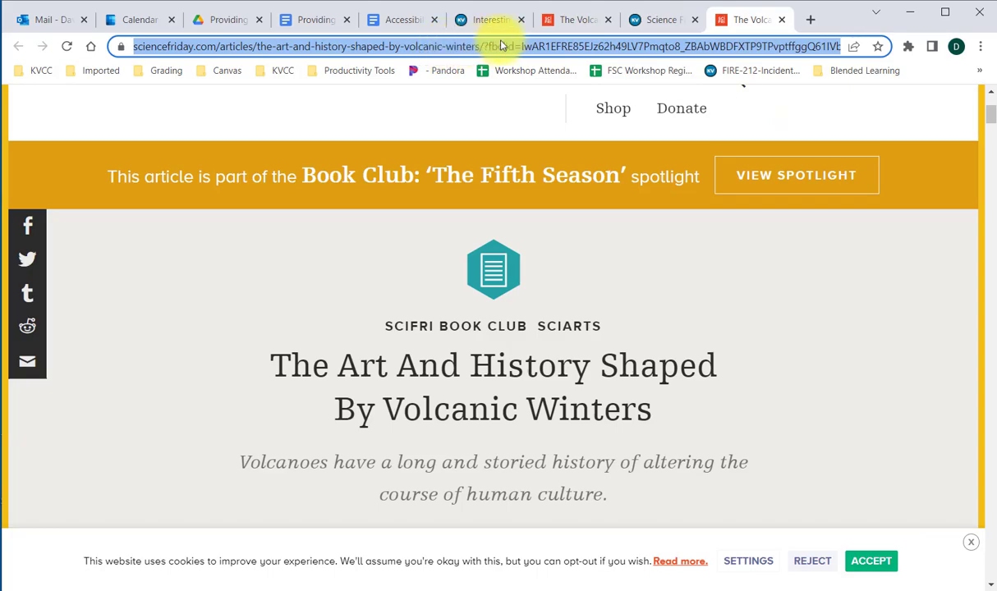
click(661, 24)
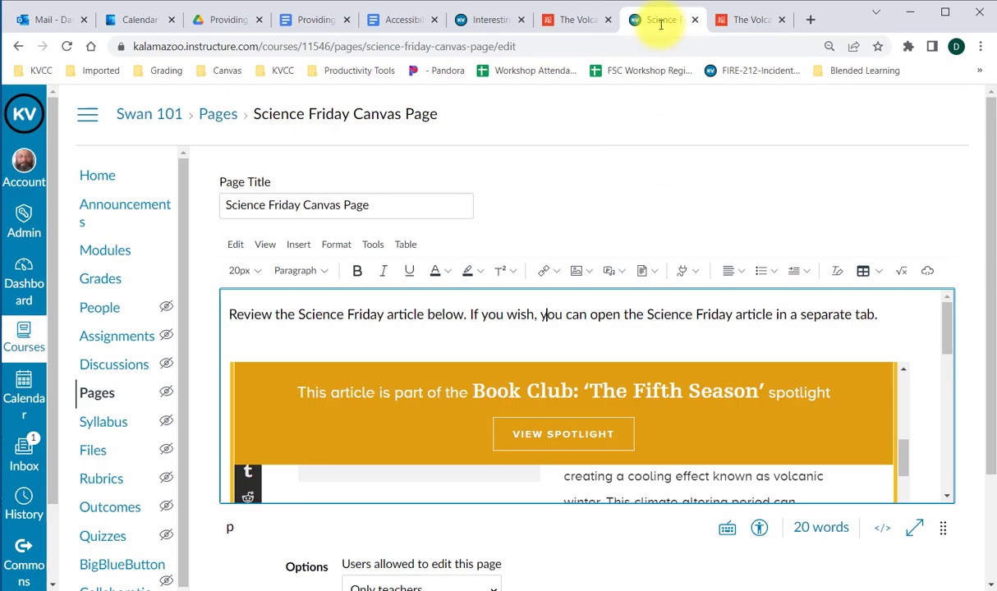
Link the text "you can open the Science Friday article in a separate tab" to the copied article address.
double_click(550, 315)
drag(577, 318, 875, 317)
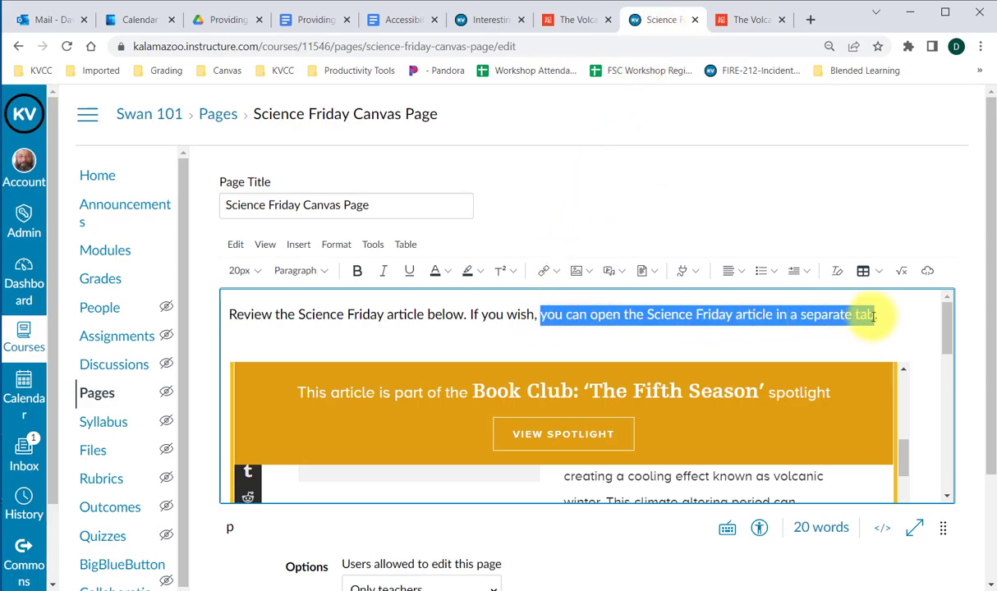
click(543, 270)
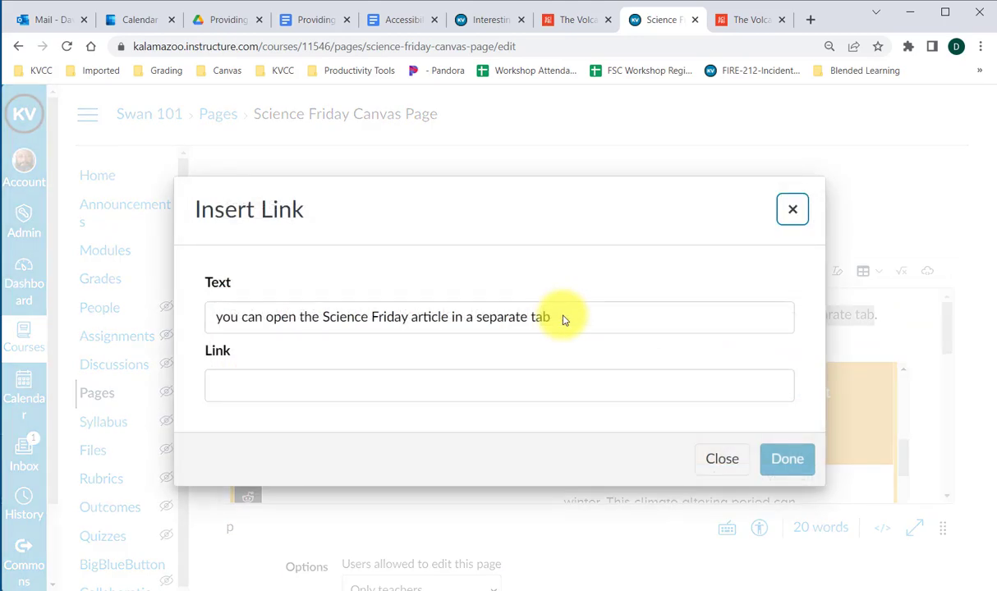
click(295, 386)
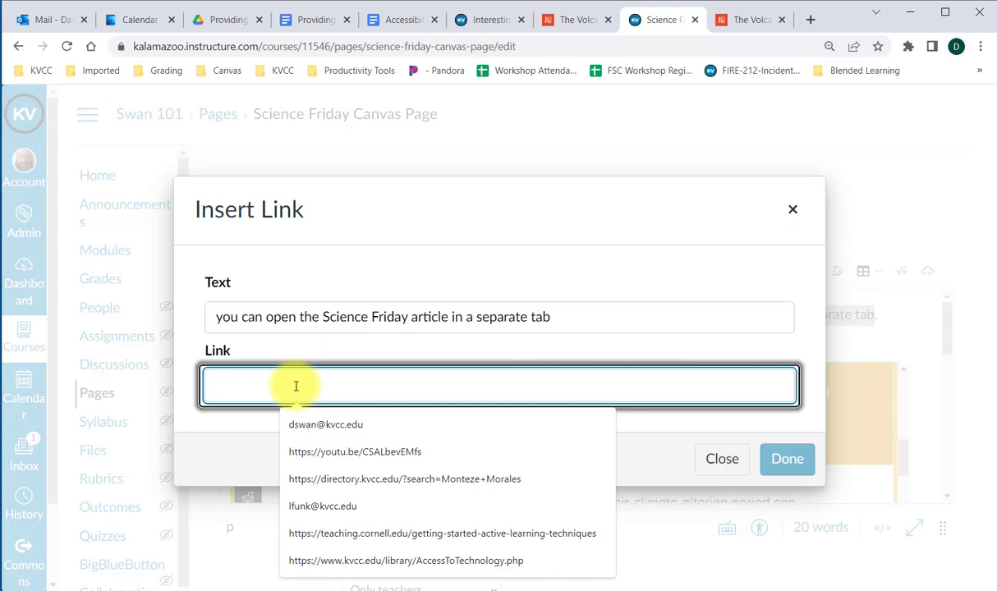
key(ctrl+v)
click(783, 459)
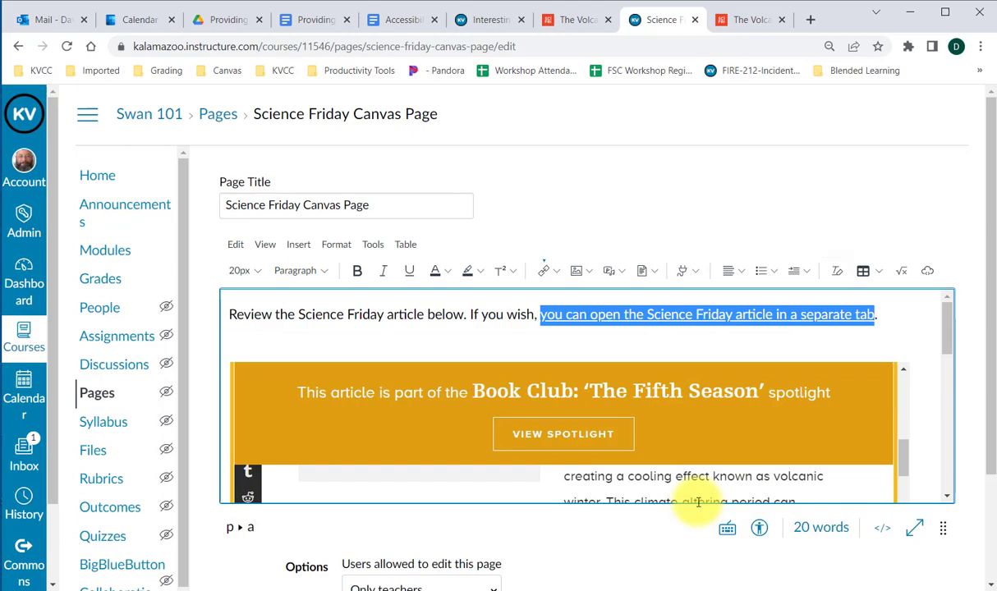
Remove the blank line between the intro sentence and the embedded article, and save the page without publishing it.
click(565, 352)
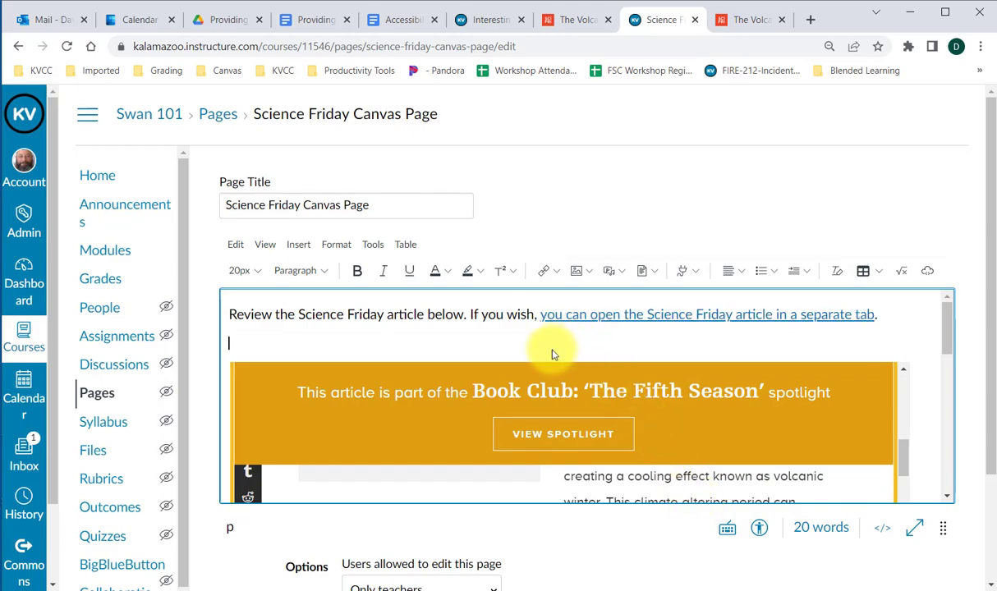
key(BackSpace)
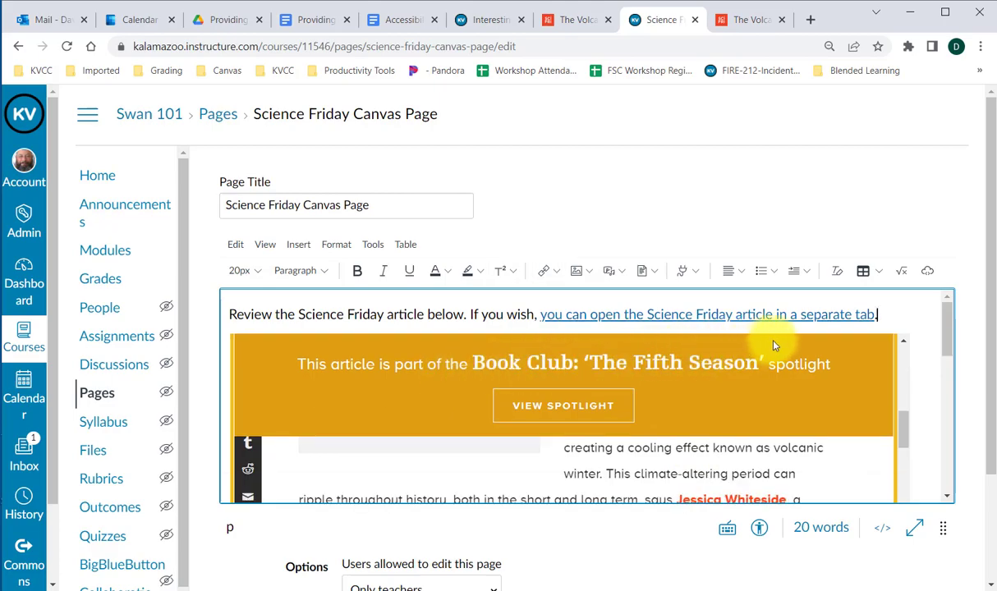
text(.)
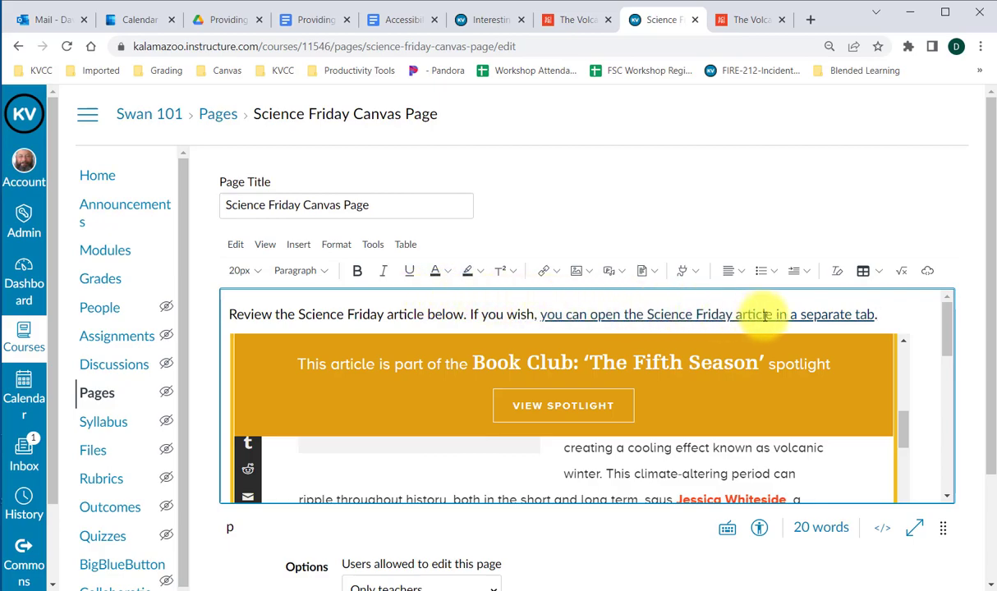
text(.)
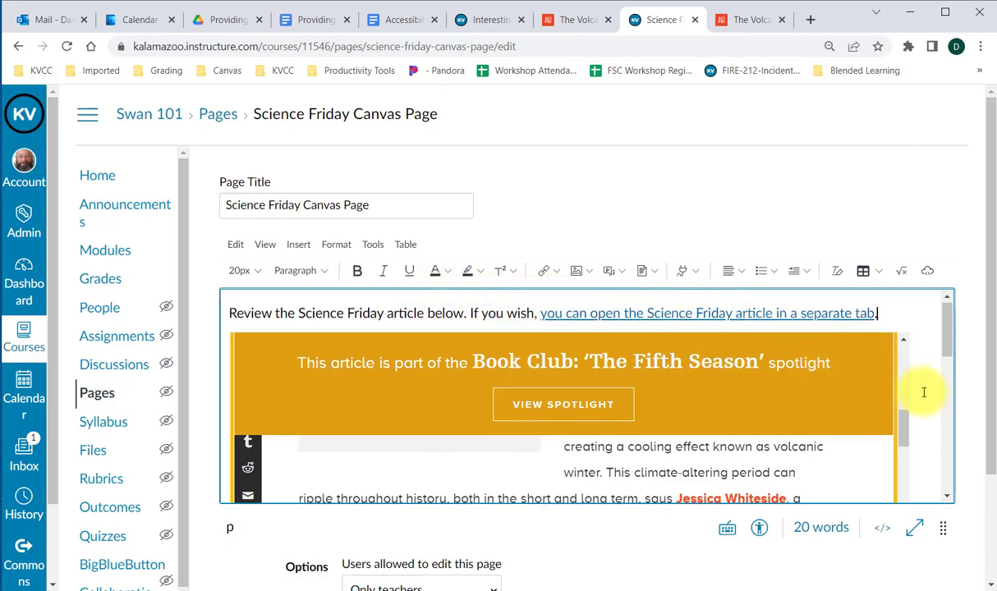
scroll(923, 393, down, 5)
scroll(881, 572, down, 2)
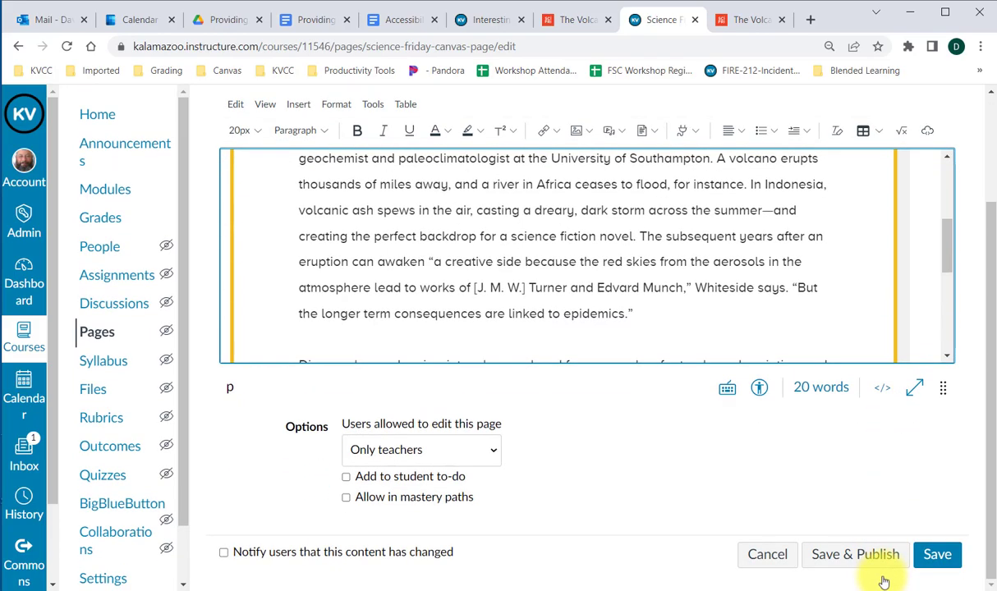
click(936, 555)
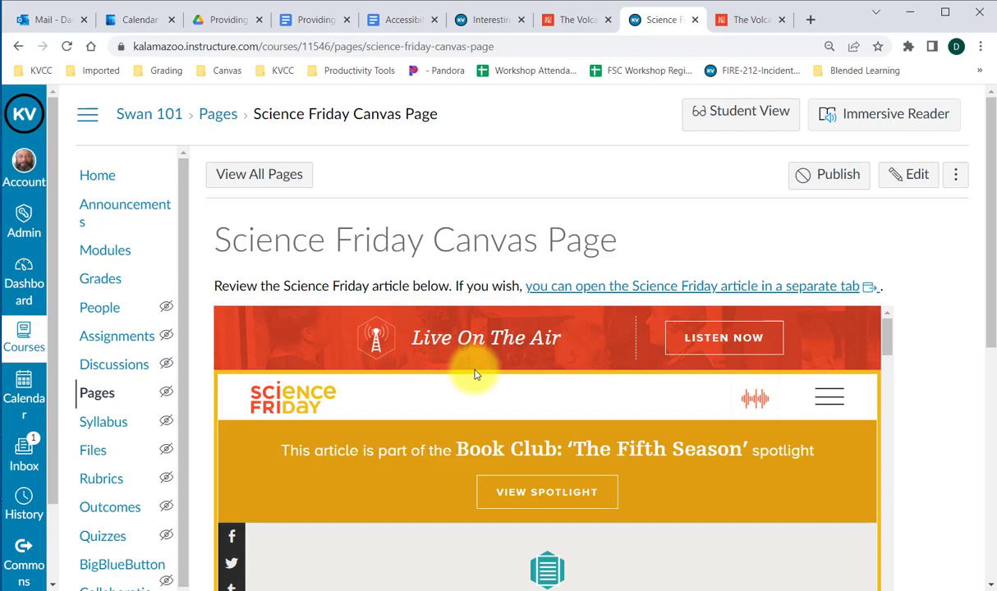
Examine how the embedded article scrolls below the linked intro sentence on the saved page.
scroll(474, 372, down, 5)
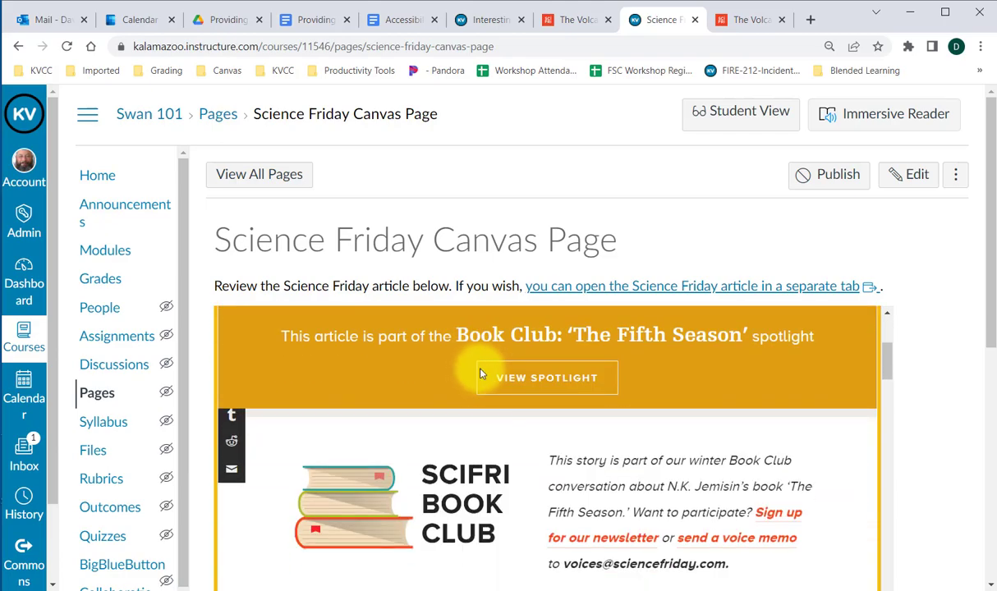
scroll(583, 351, down, 6)
scroll(630, 342, down, 10)
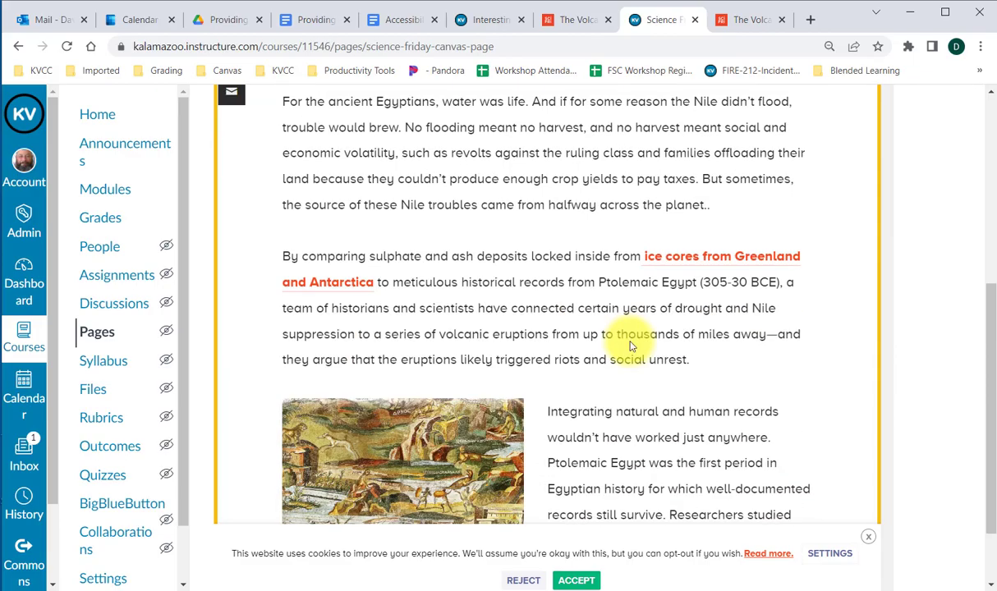
scroll(645, 373, up, 10)
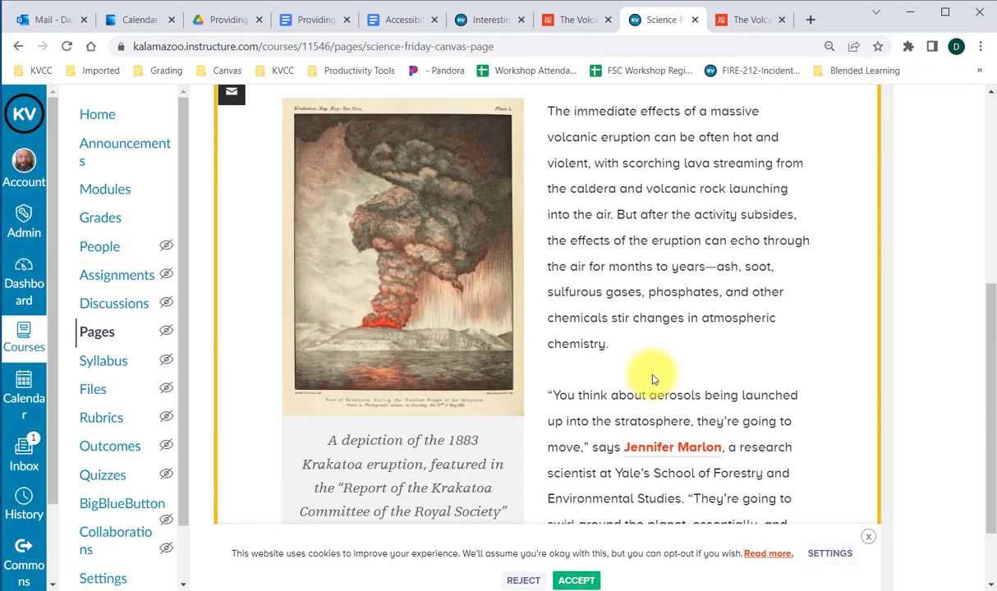
scroll(653, 380, up, 7)
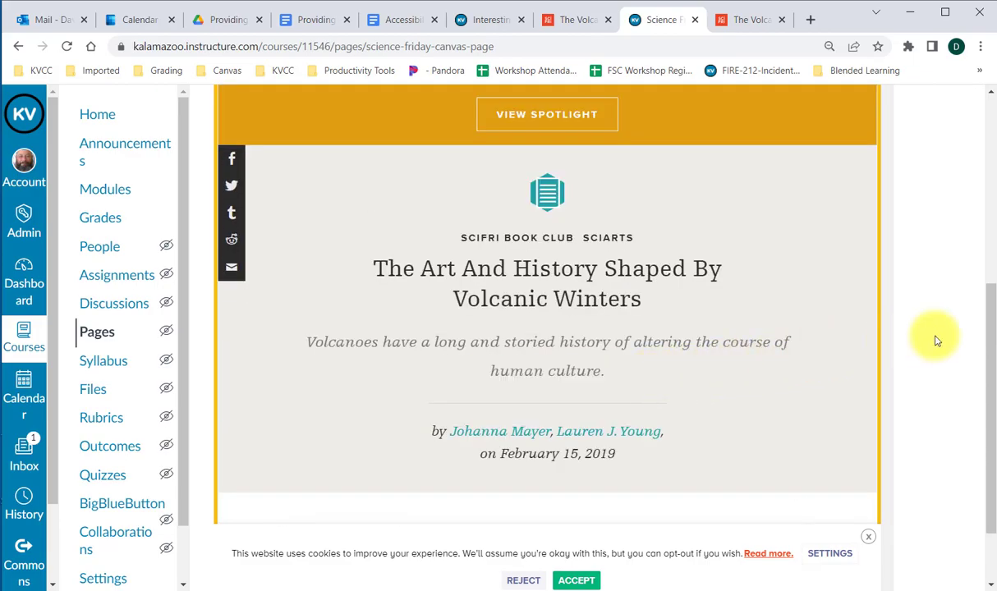
scroll(935, 339, up, 5)
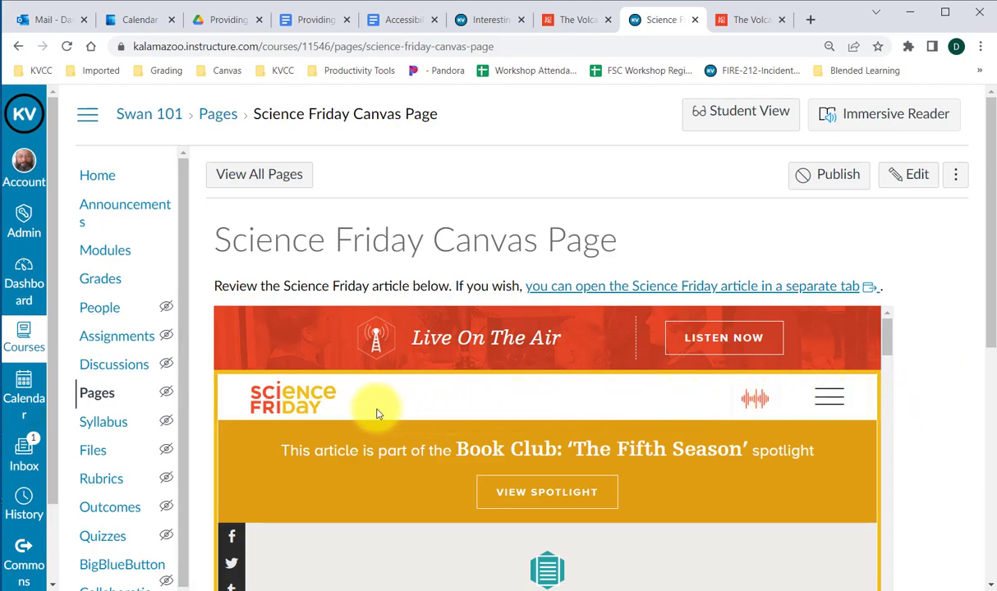
Test the separate-tab link in the intro sentence, look through the opened article and return to the Canvas page.
click(702, 287)
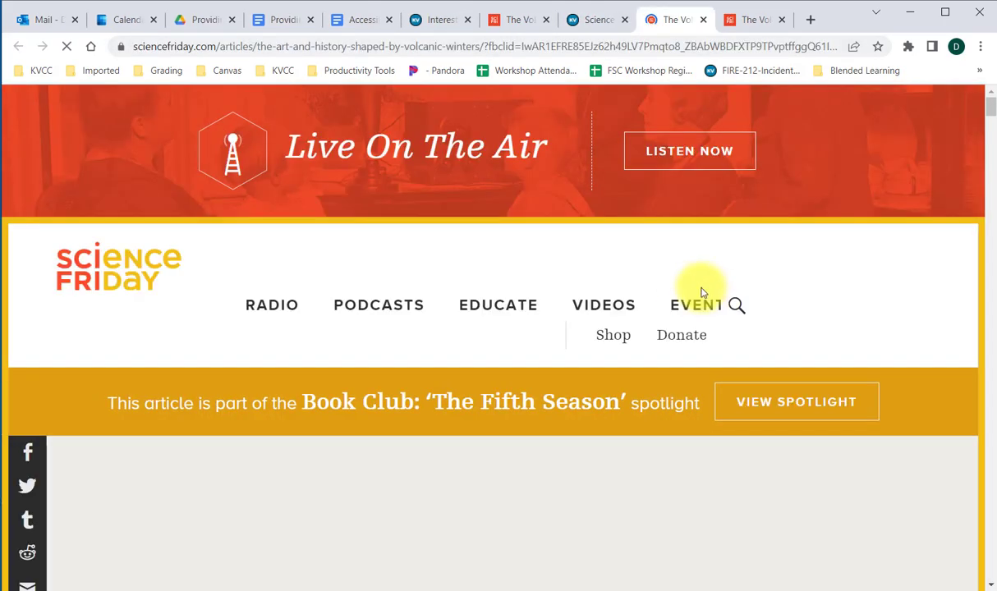
scroll(439, 319, down, 10)
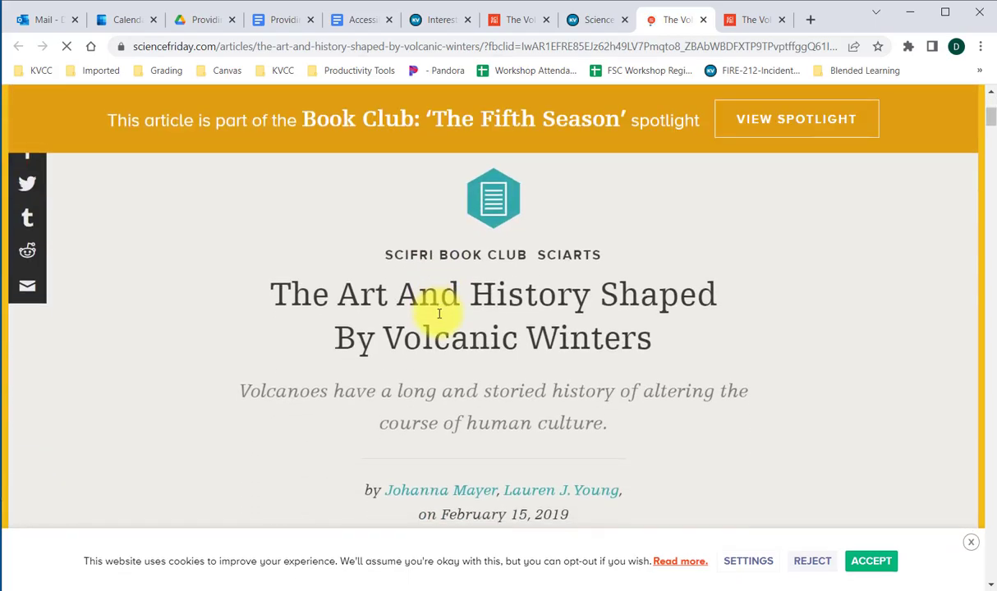
scroll(439, 319, down, 12)
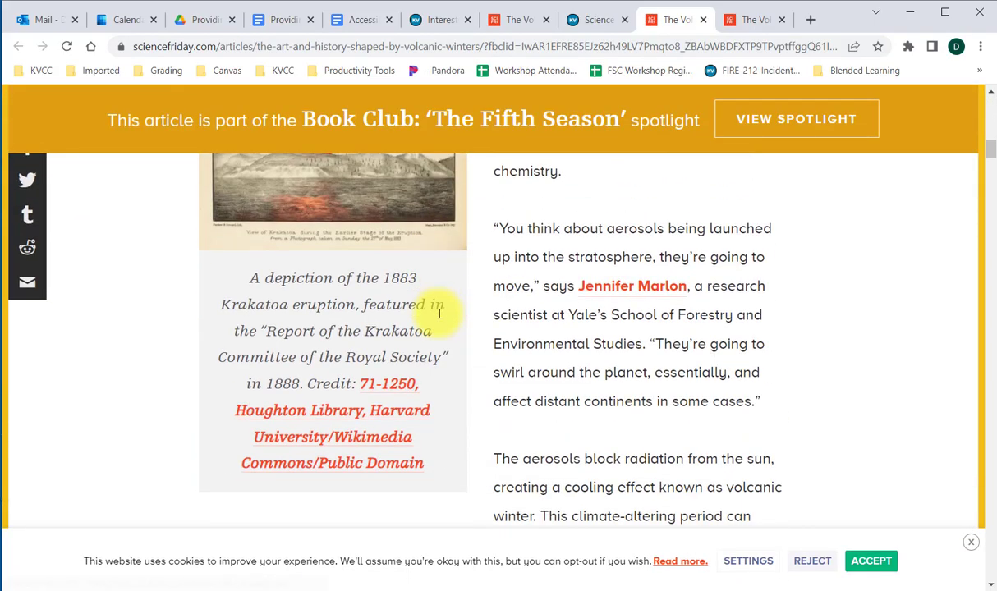
scroll(439, 319, up, 6)
scroll(439, 319, up, 8)
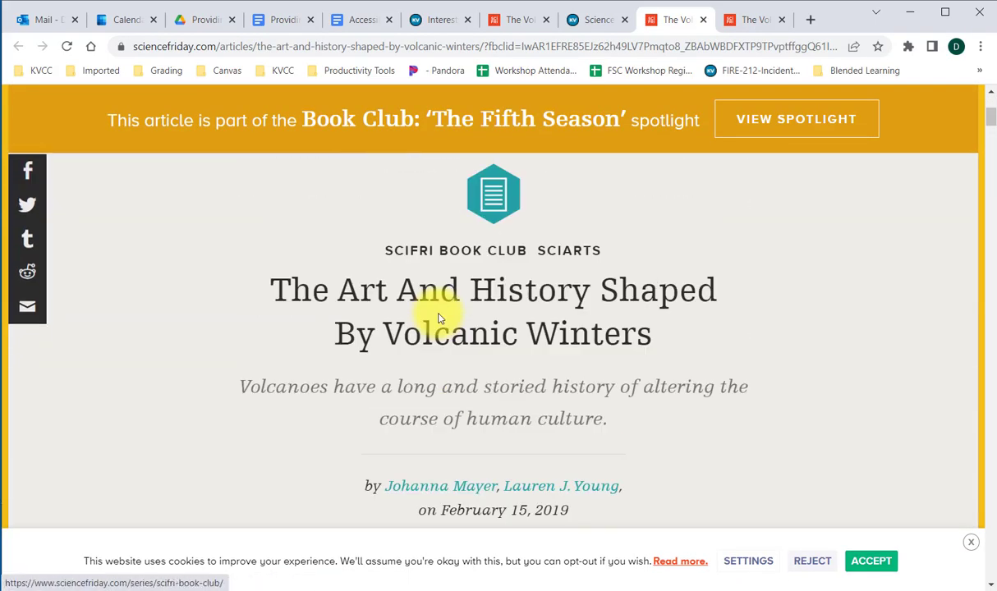
click(596, 19)
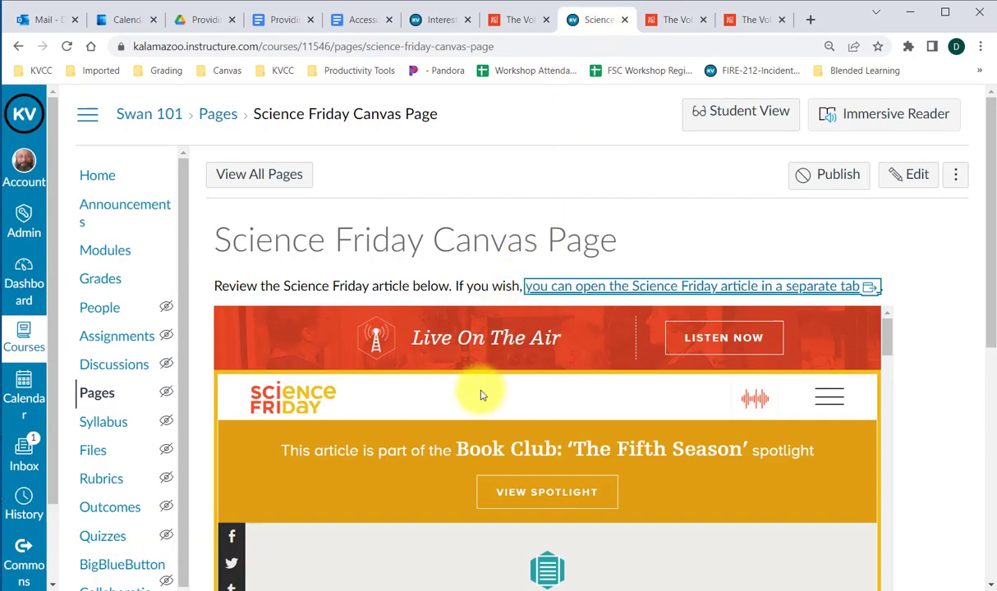
From the course home page, test the Science Friday link in the external website module and return to the module list.
scroll(574, 446, down, 5)
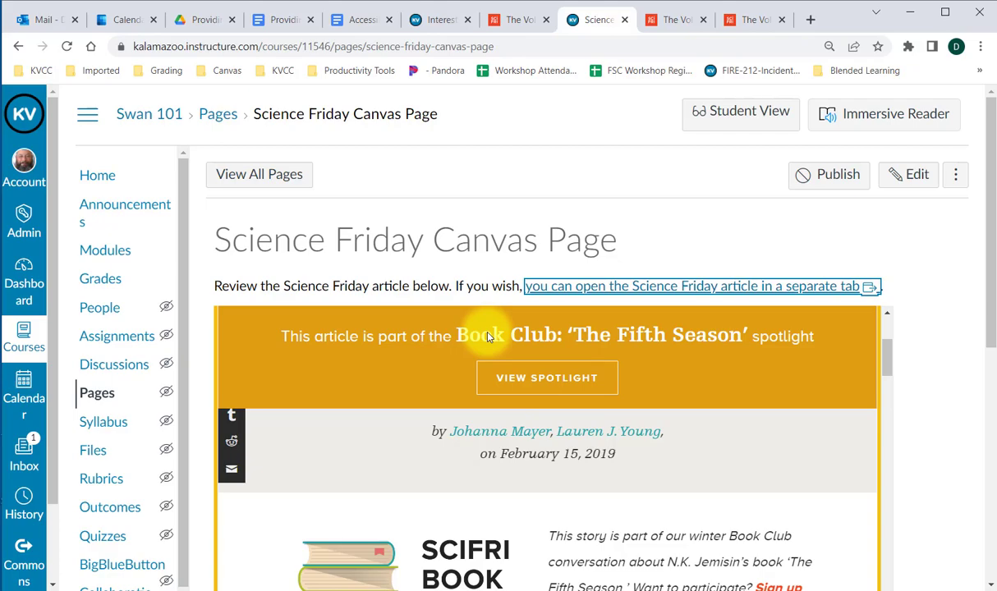
click(95, 179)
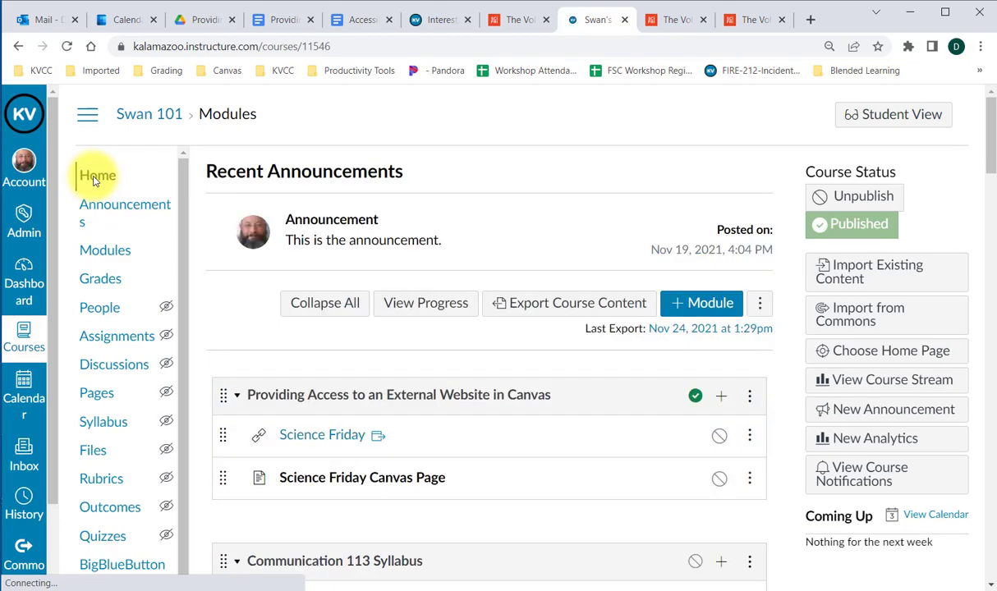
scroll(93, 181, down, 3)
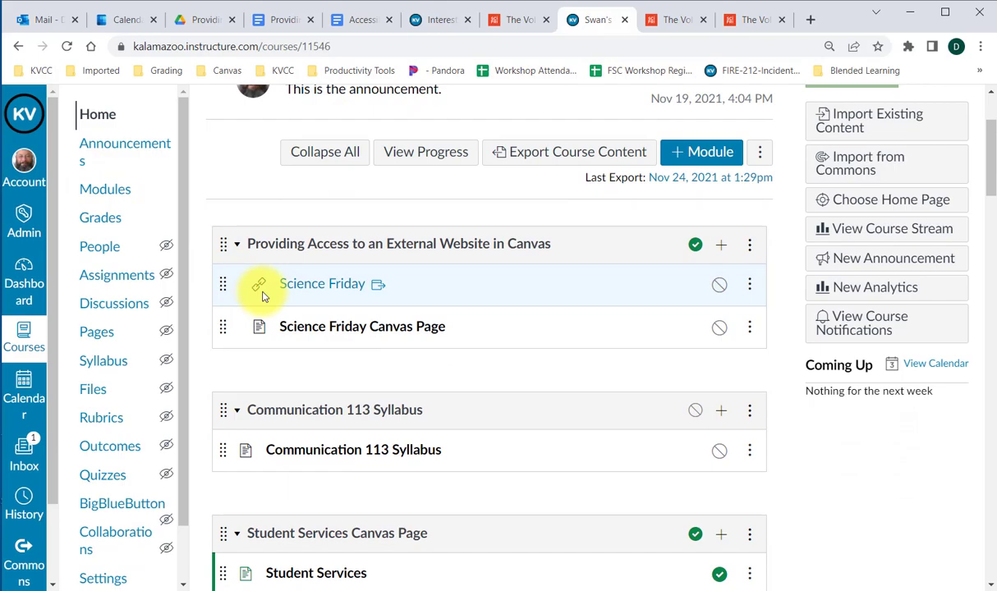
click(330, 290)
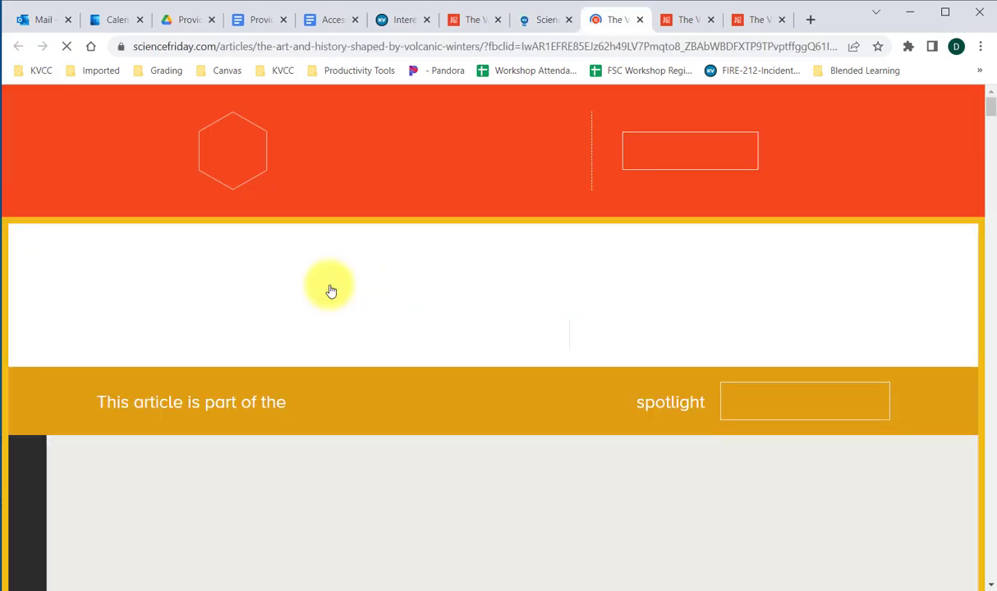
click(542, 20)
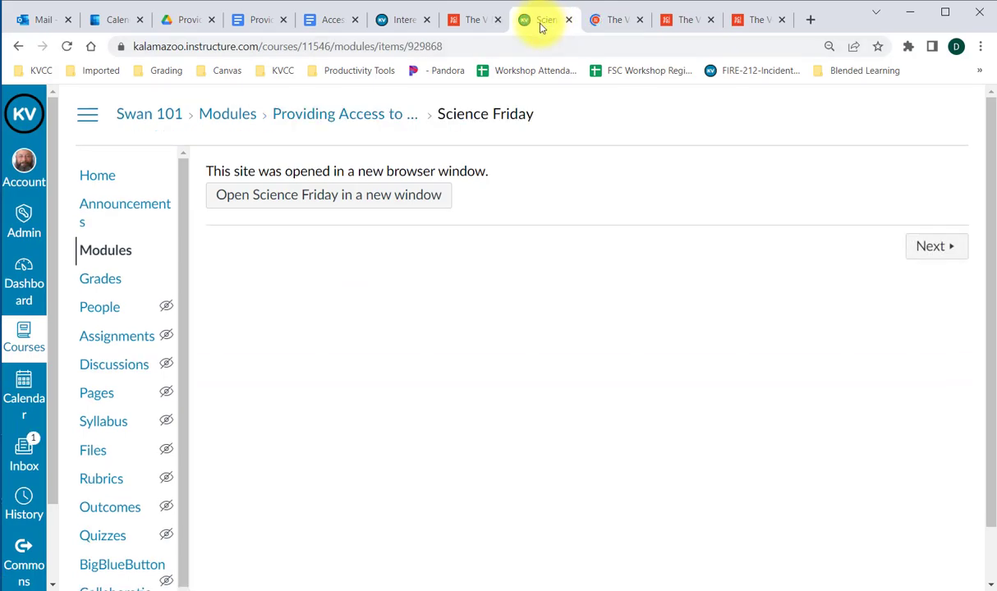
click(17, 47)
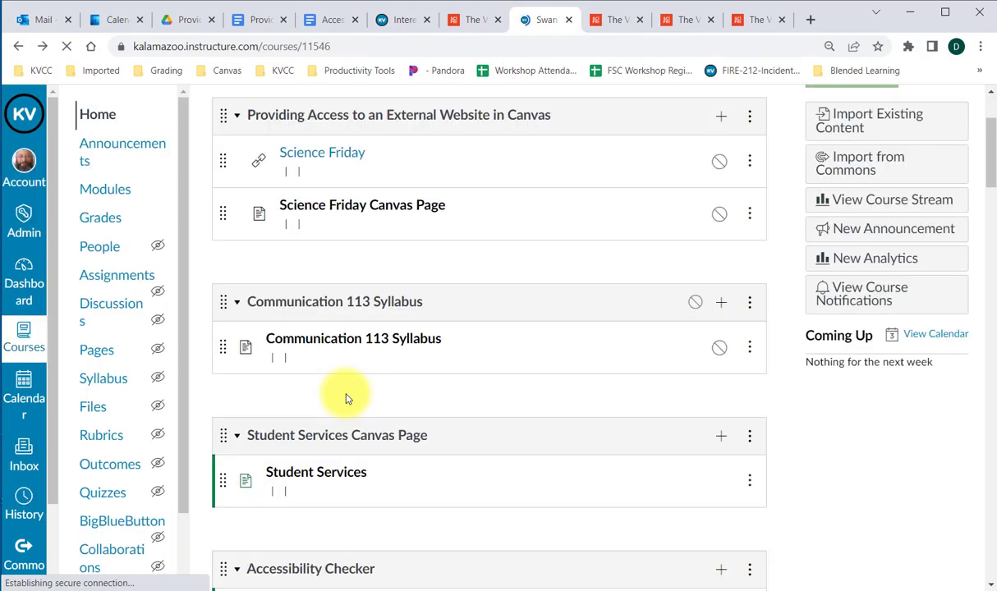
Look at the embedded article example in the GEO110 course, and open Science Friday Canvas Page from the Swan 101 module.
click(399, 21)
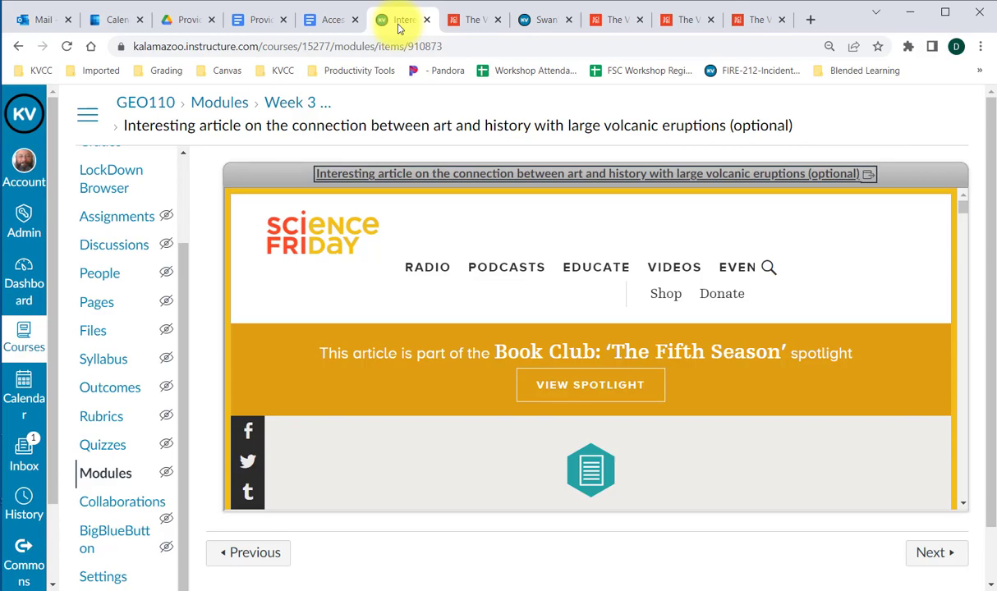
click(543, 23)
click(349, 335)
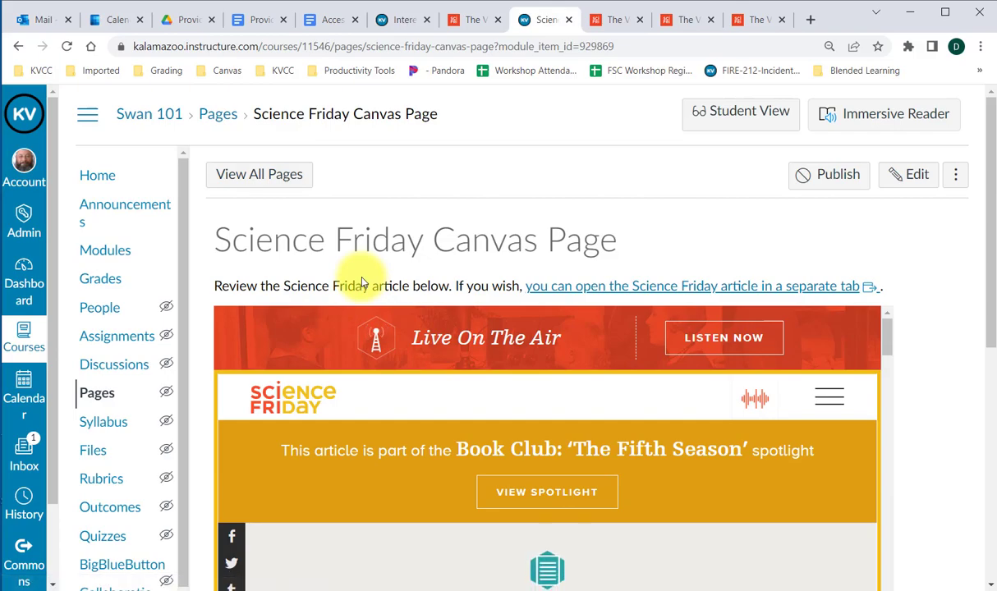
Examine the embedded article's scrolling on the Canvas page and compare it with the article in its separate browser tab.
scroll(618, 415, down, 6)
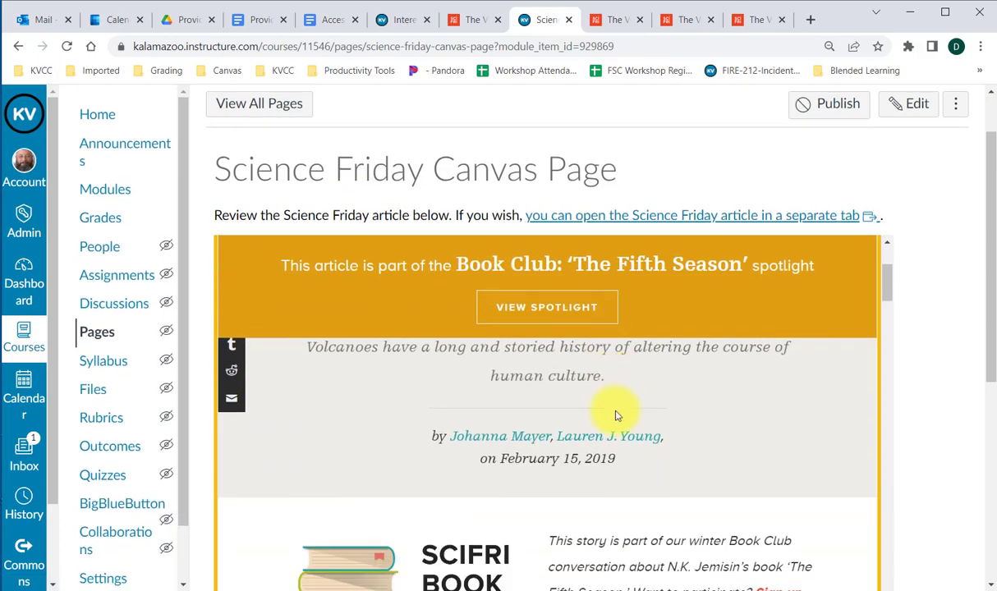
scroll(618, 417, down, 5)
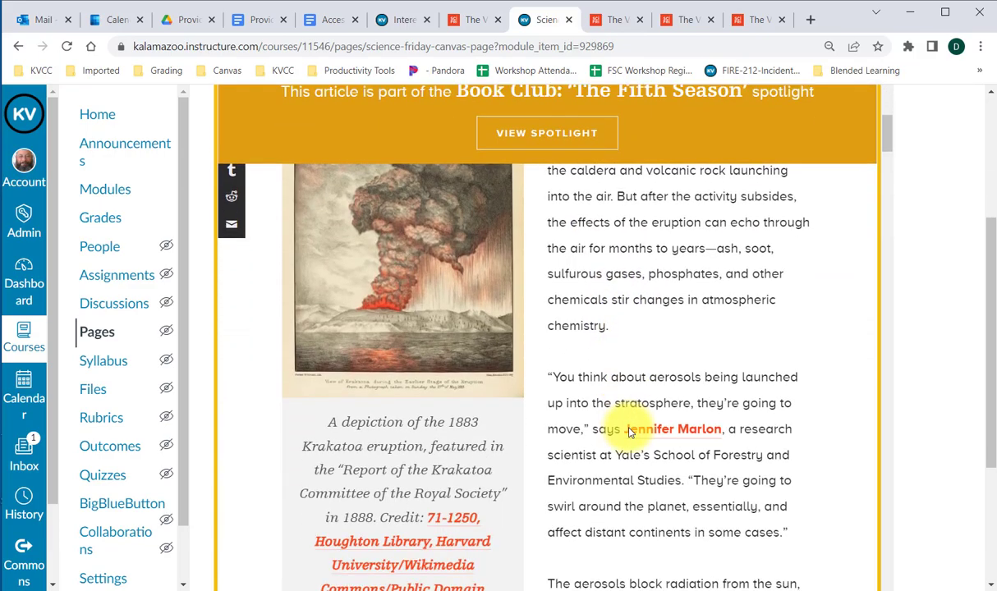
scroll(903, 457, up, 4)
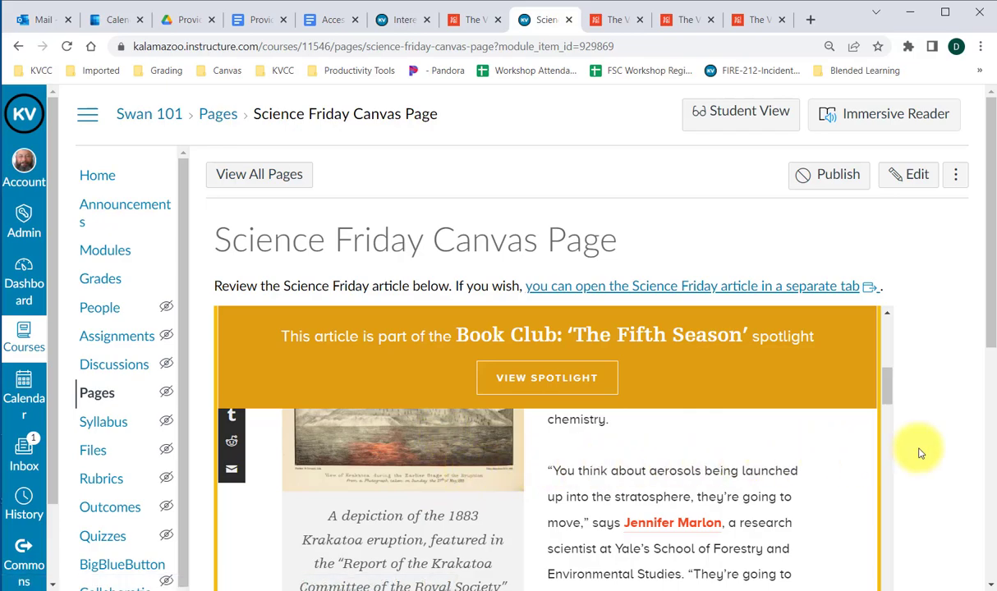
scroll(920, 453, down, 2)
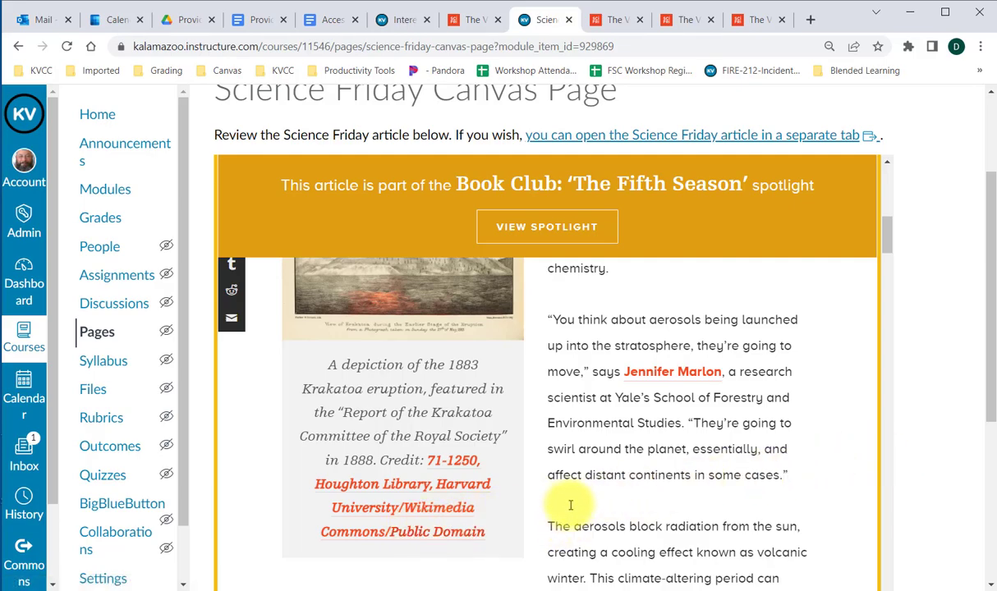
scroll(603, 349, down, 1)
scroll(607, 351, up, 1)
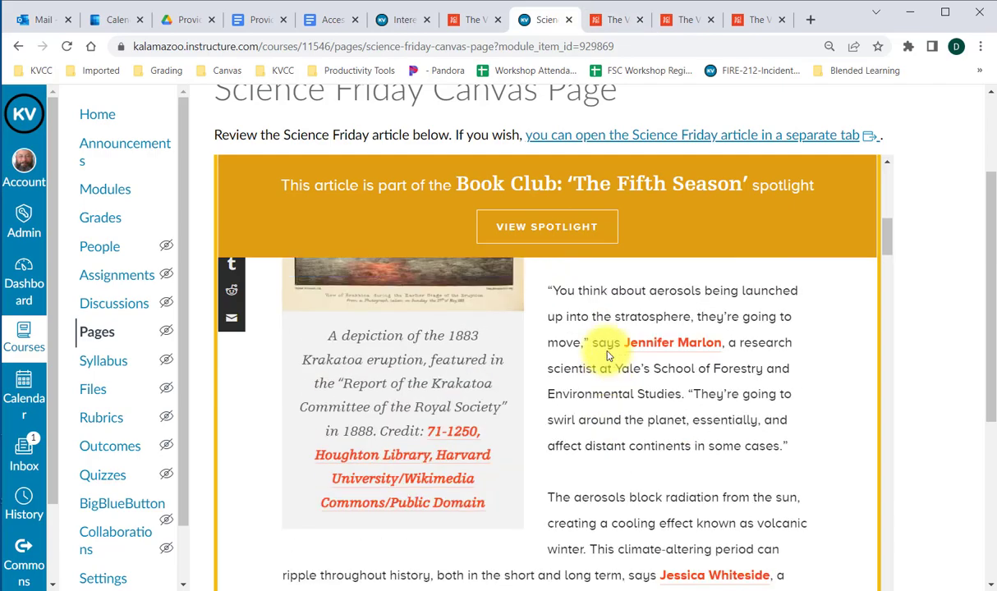
click(612, 20)
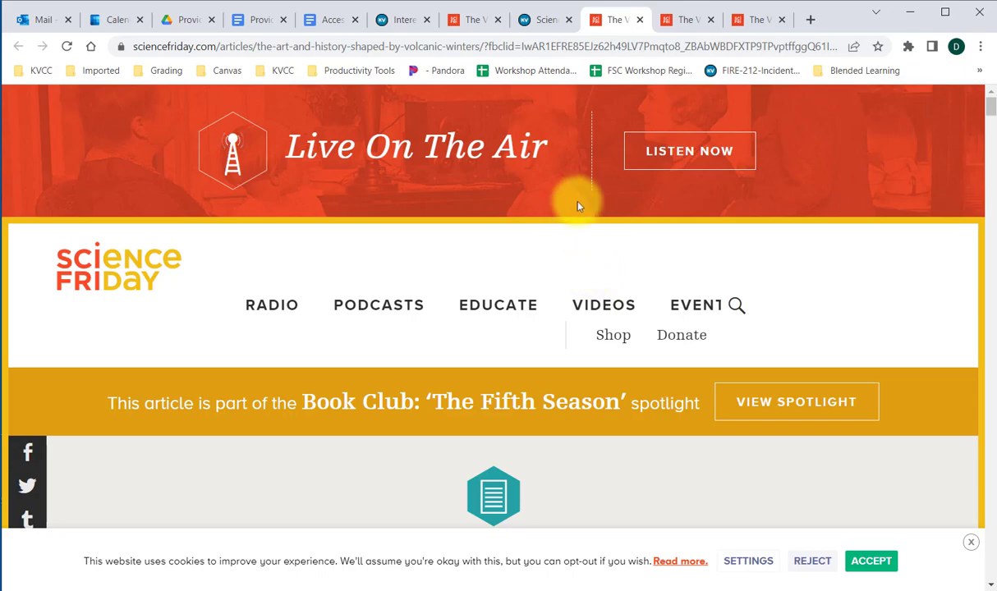
click(542, 21)
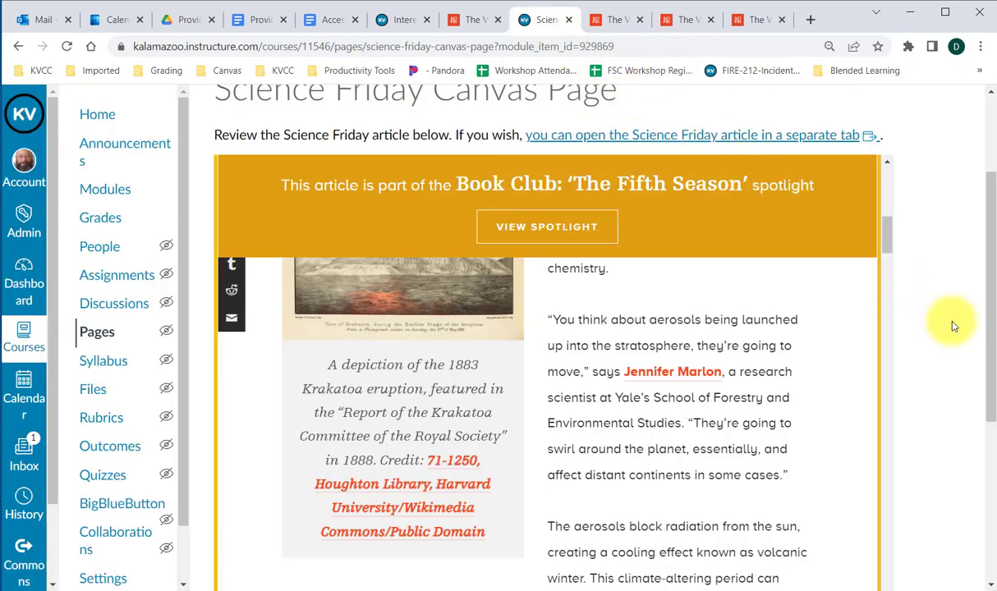
scroll(952, 326, down, 1)
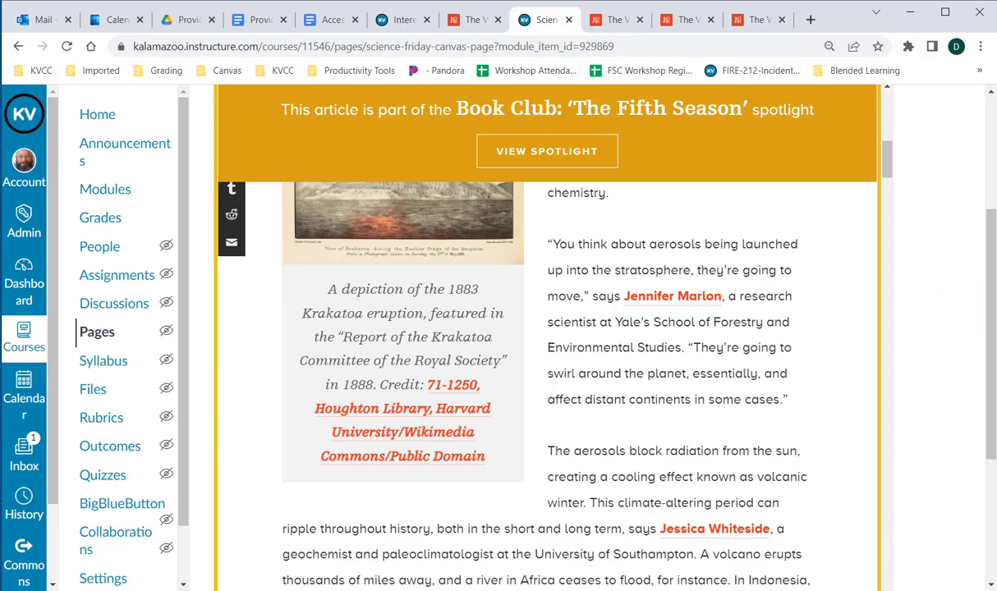